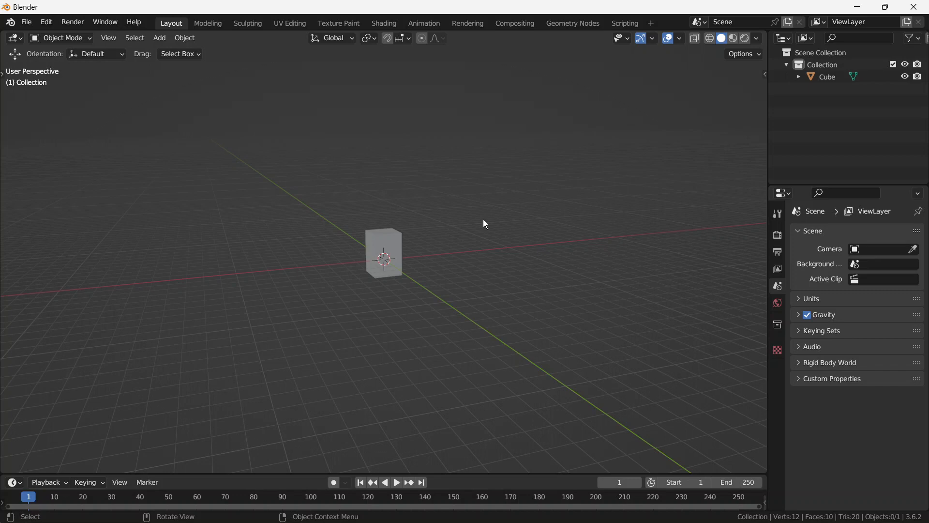
# Select the cube, enter Edit Mode on it and clear the existing face selection
pyautogui.click(400, 239)
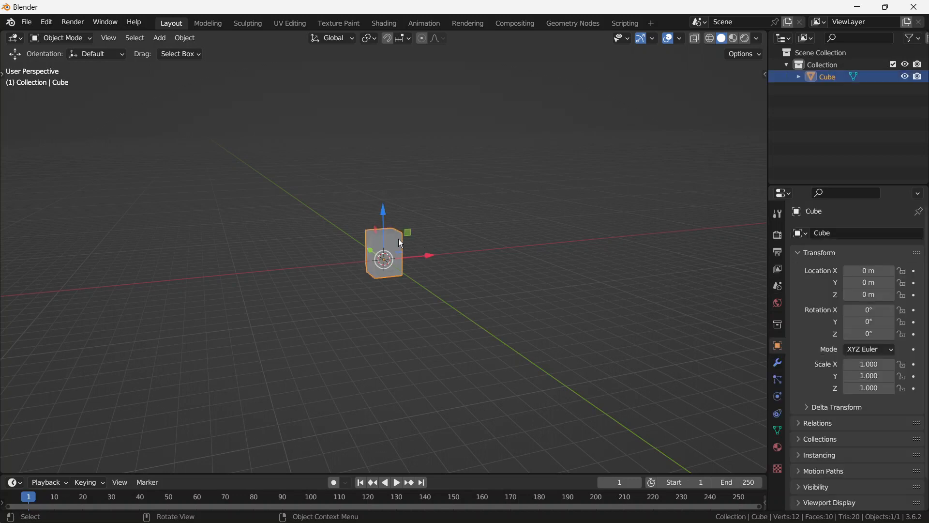
pyautogui.press('Tab')
pyautogui.press('KP_Decimal')
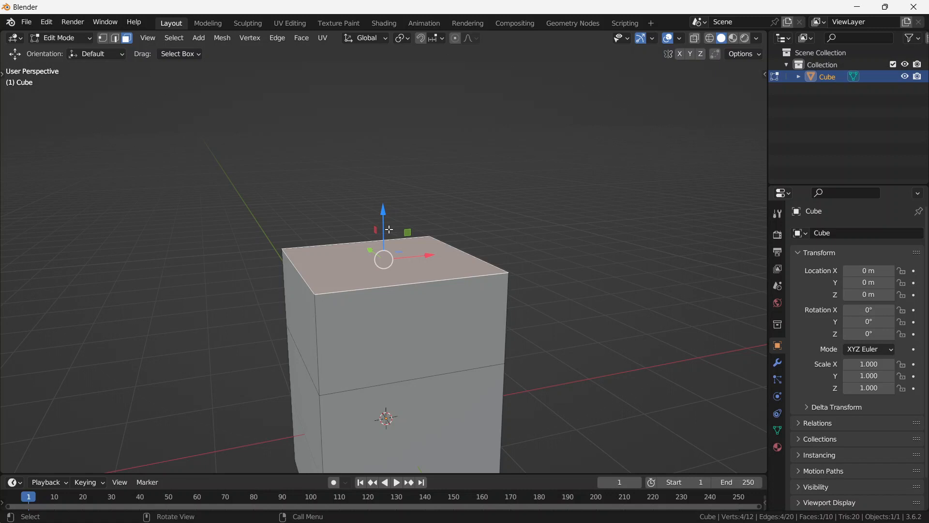
pyautogui.scroll(-2, 390, 229)
pyautogui.click(387, 224)
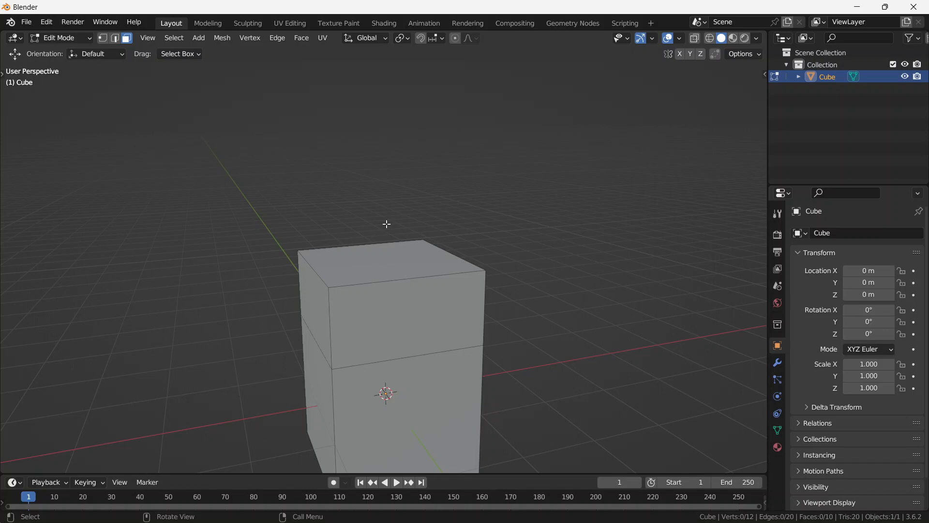
pyautogui.scroll(-1, 385, 237)
# Select the horizontal edge loop around the box in edge mode, and try a vertical face loop in face mode
pyautogui.press('2')
pyautogui.keyDown('alt'); pyautogui.click(388, 340); pyautogui.keyUp('alt')
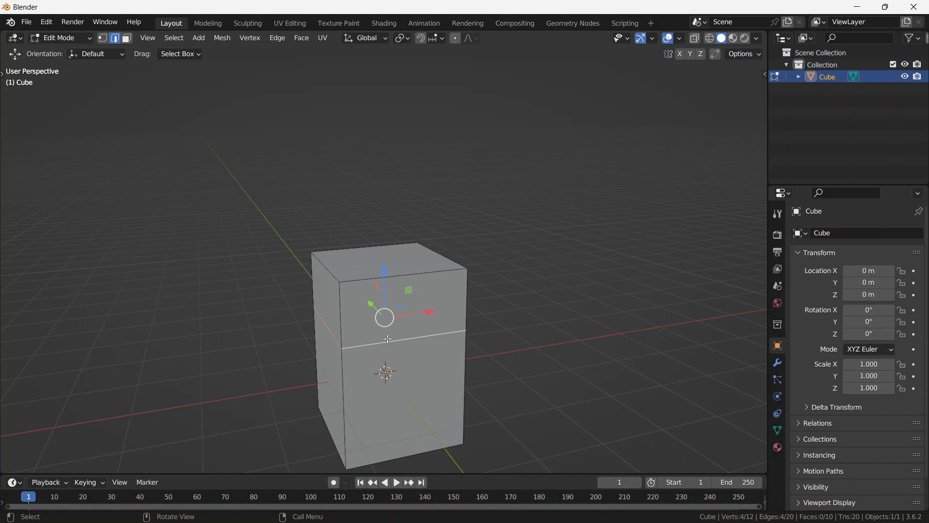
pyautogui.press('3')
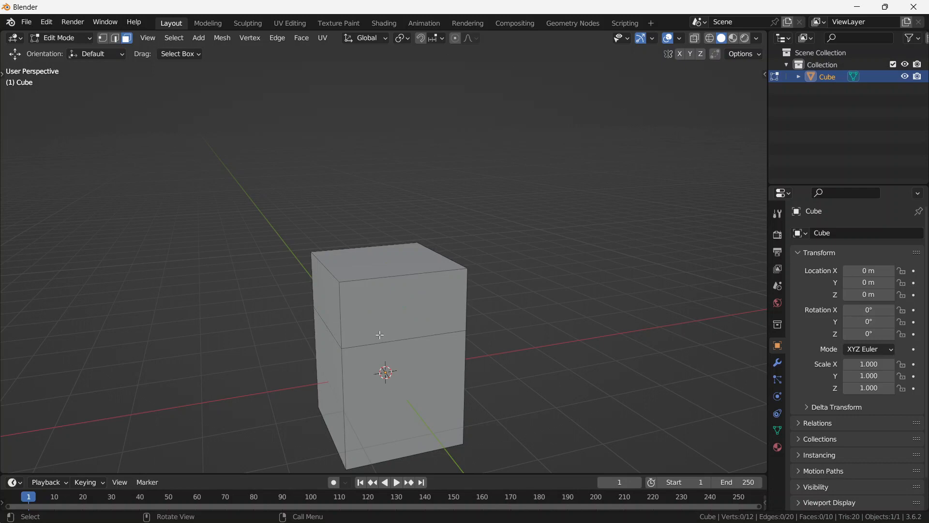
pyautogui.keyDown('alt'); pyautogui.click(402, 301); pyautogui.keyUp('alt')
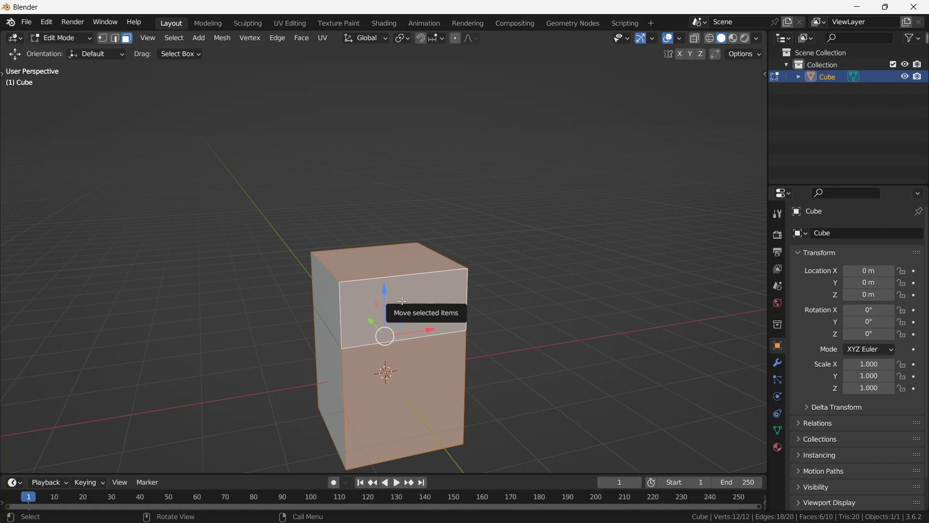
# Select the loop of upper side faces around the box and add the top face to the selection
pyautogui.moveTo(386, 262); pyautogui.dragTo(432, 293, button='middle')
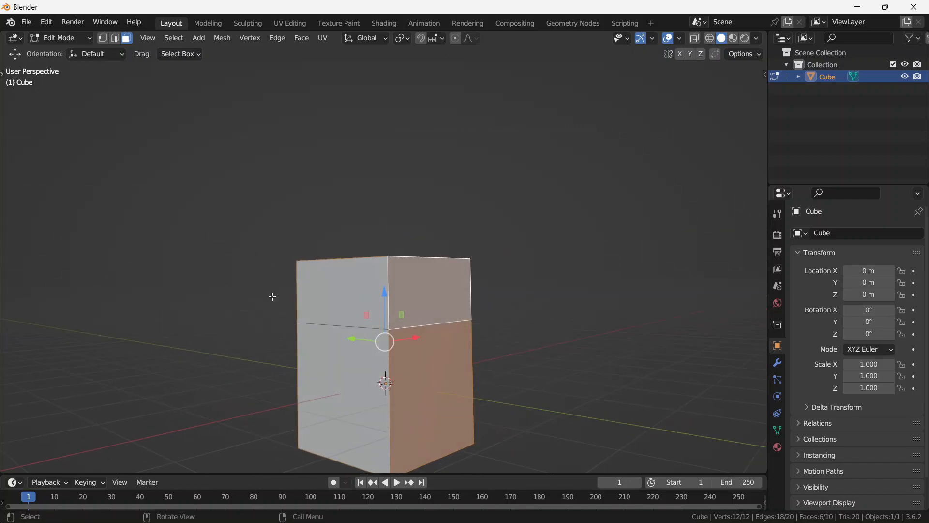
pyautogui.moveTo(524, 245); pyautogui.dragTo(523, 270, button='middle')
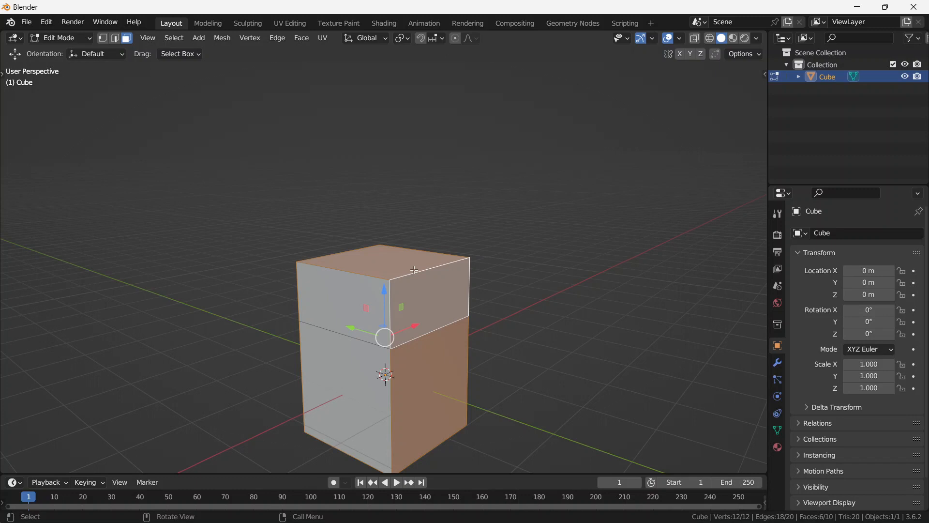
pyautogui.press('alt')
pyautogui.keyDown('alt'); pyautogui.click(392, 308); pyautogui.keyUp('alt')
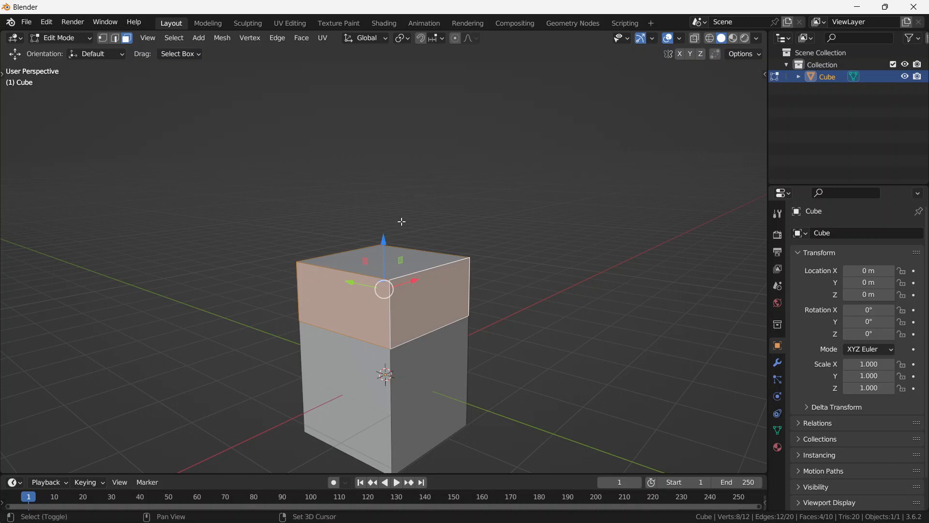
pyautogui.keyDown('shift'); pyautogui.click(391, 253); pyautogui.keyUp('shift')
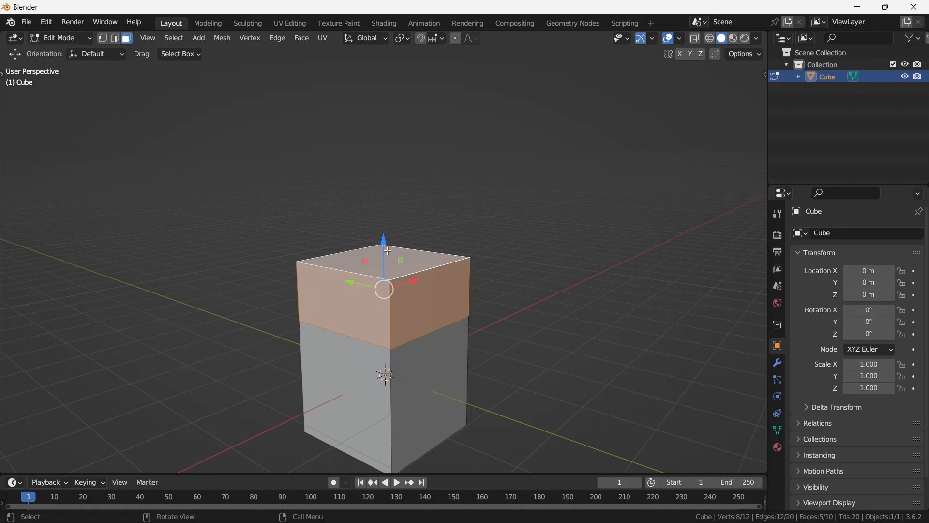
# Try deleting the selected upper faces with the Faces option, and compare it with the Only Faces option
pyautogui.press('x')
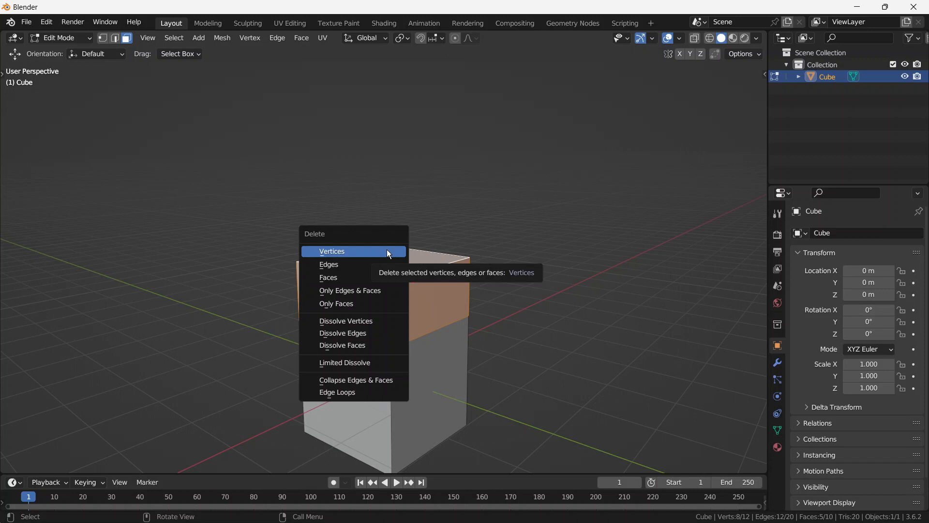
pyautogui.click(370, 276)
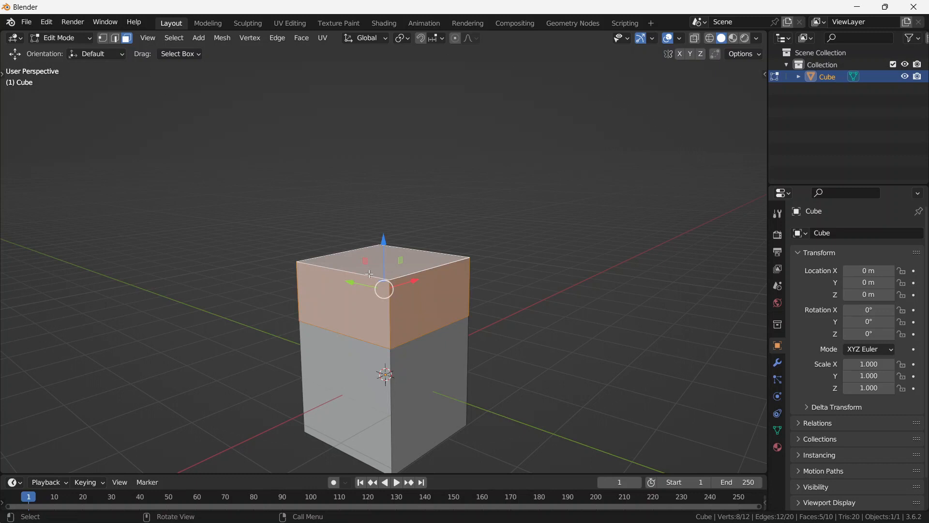
pyautogui.press('x')
pyautogui.click(351, 301)
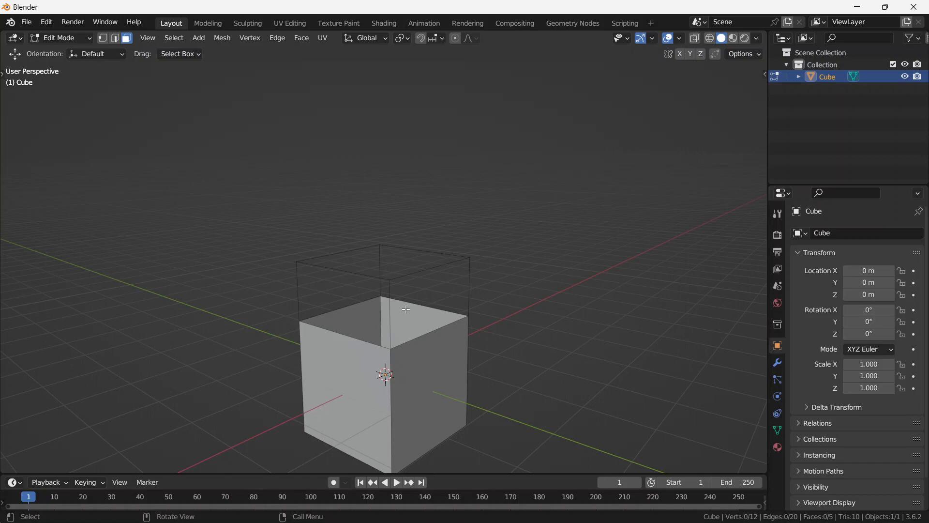
# Select the four vertical and four top wire edges left over above the open box in edge select mode
pyautogui.press('2')
pyautogui.click(386, 291)
pyautogui.keyDown('shift'); pyautogui.click(298, 291); pyautogui.keyUp('shift')
pyautogui.keyDown('shift'); pyautogui.click(376, 261); pyautogui.keyUp('shift')
pyautogui.keyDown('shift'); pyautogui.click(448, 264); pyautogui.keyUp('shift')
pyautogui.keyDown('shift'); pyautogui.click(469, 286); pyautogui.keyUp('shift')
pyautogui.keyDown('shift'); pyautogui.click(440, 253); pyautogui.keyUp('shift')
pyautogui.keyDown('shift'); pyautogui.click(339, 254); pyautogui.keyUp('shift')
pyautogui.keyDown('shift'); pyautogui.click(354, 272); pyautogui.keyUp('shift')
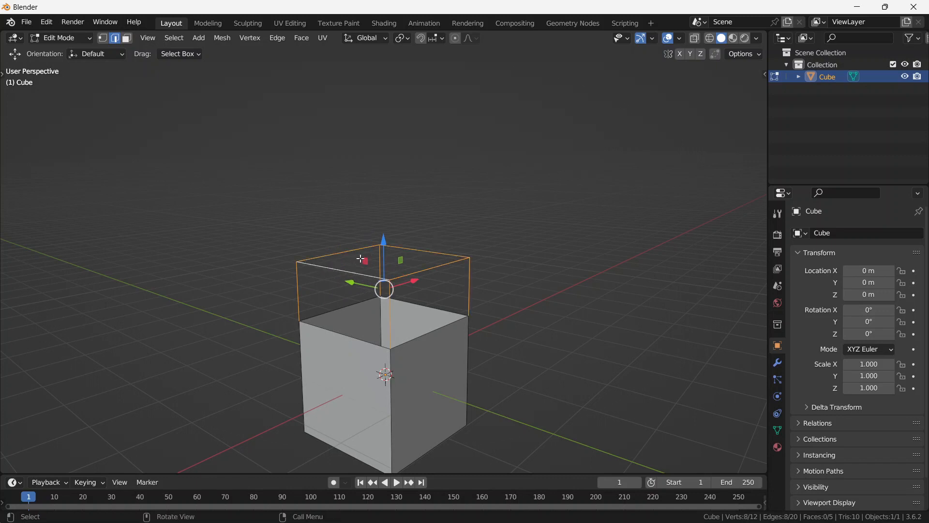
# Undo the wire edge selections and the Only Faces deletion
pyautogui.hotkey('ctrl', 'z')
pyautogui.hotkey('ctrl', 'z')
pyautogui.hotkey('ctrl', 'z')
pyautogui.hotkey('ctrl', 'z')
pyautogui.hotkey('ctrl', 'z')
pyautogui.hotkey('ctrl', 'z')
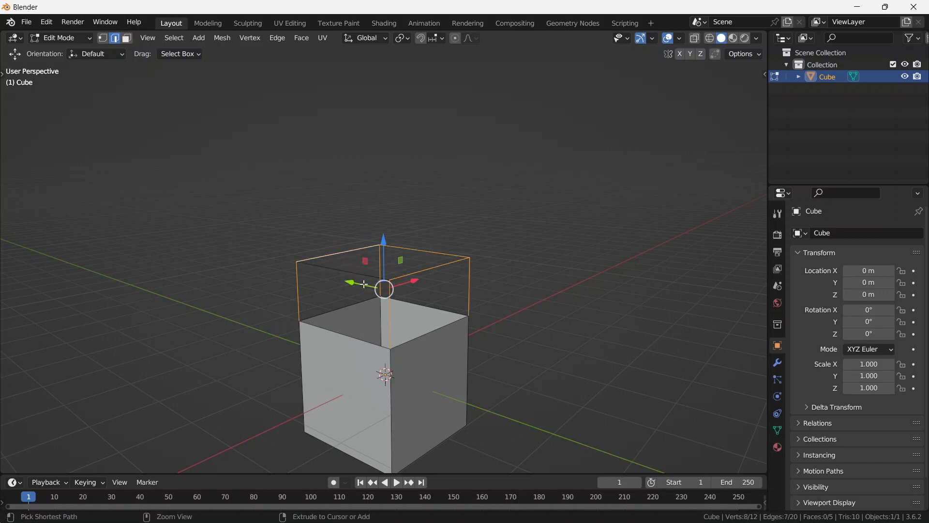
pyautogui.hotkey('ctrl', 'z')
pyautogui.hotkey('ctrl', 'z')
pyautogui.hotkey('ctrl', 'z')
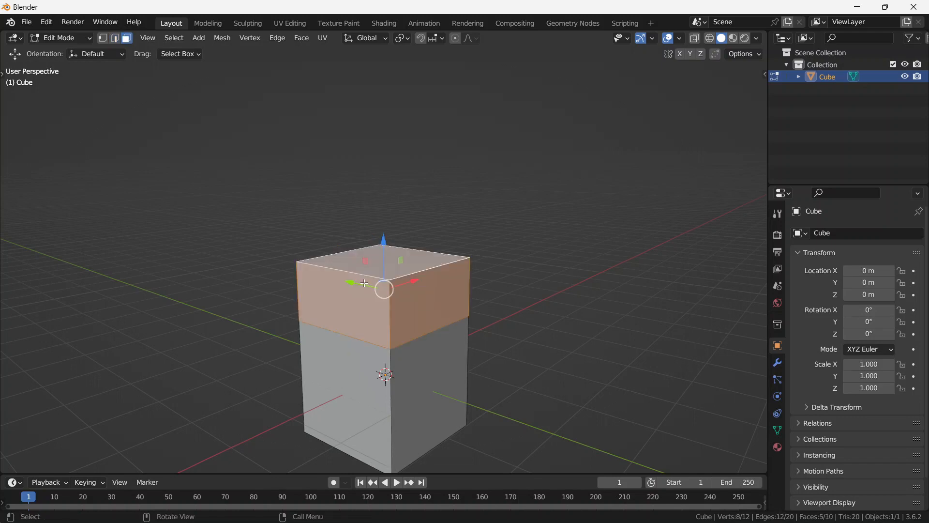
# Try deleting the selected upper section with the Vertices option and undo the deletion
pyautogui.press('x')
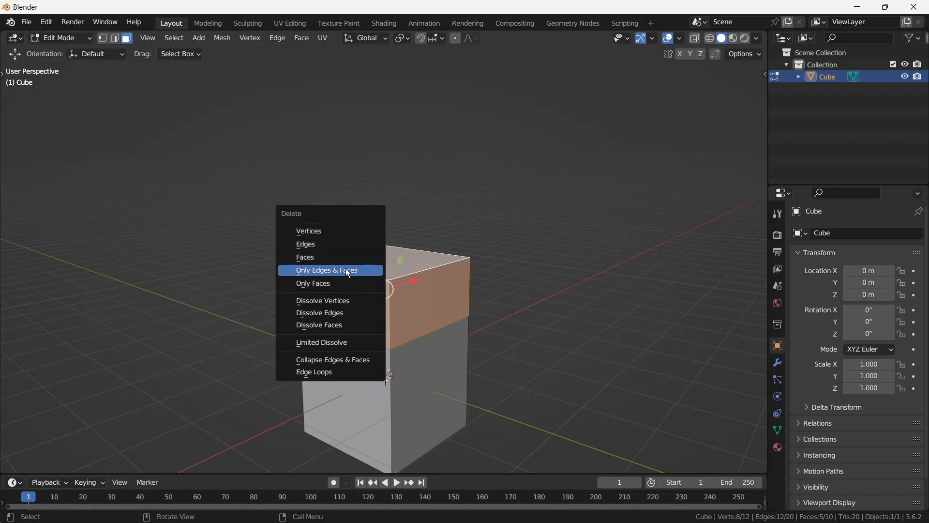
pyautogui.click(343, 232)
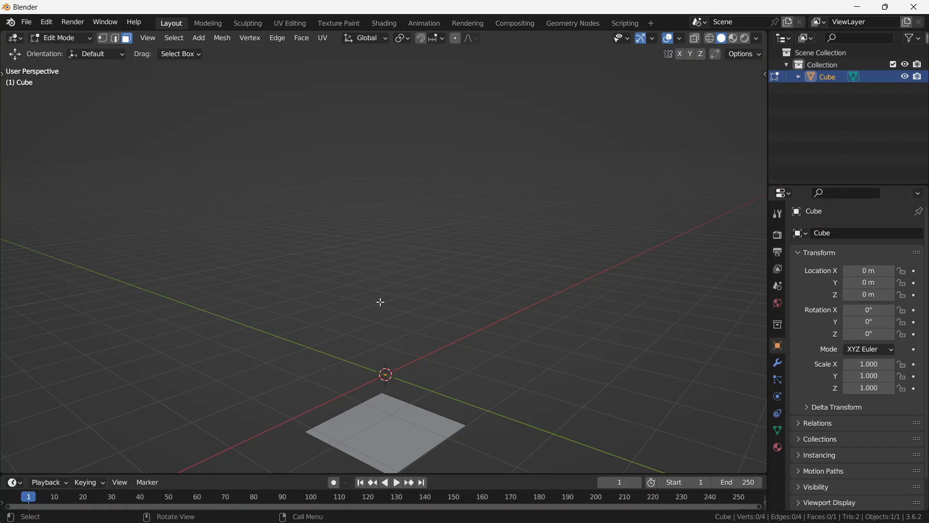
pyautogui.hotkey('ctrl', 'z')
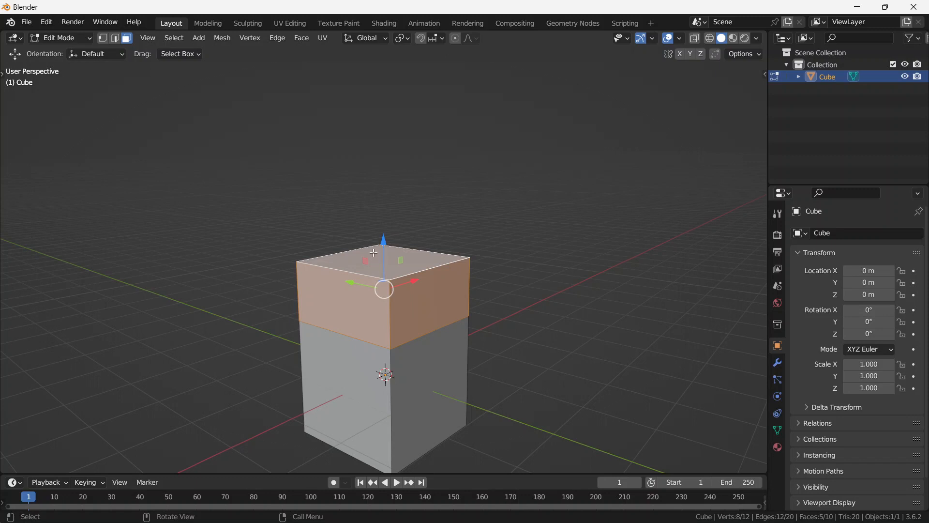
# Compare deleting the selected upper section with the Faces option and the Vertices option, undoing each deletion
pyautogui.press('x')
pyautogui.click(356, 279)
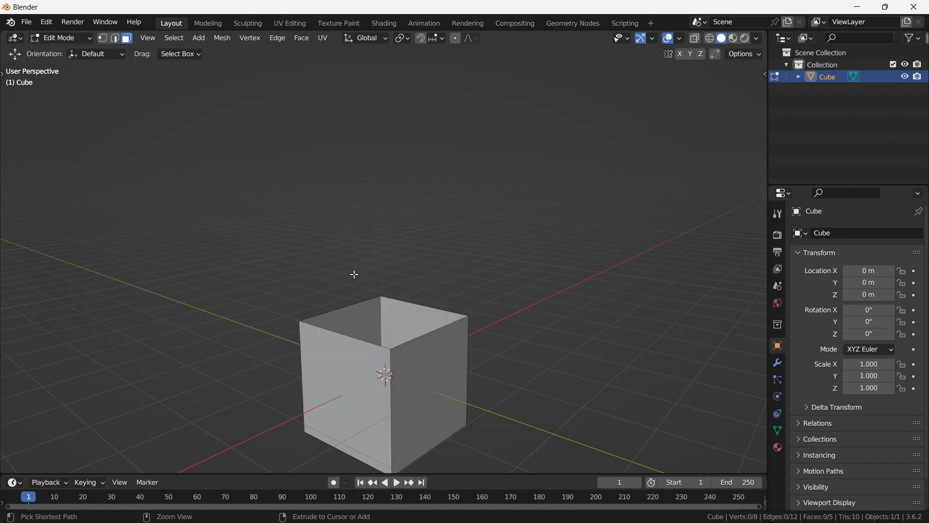
pyautogui.hotkey('ctrl', 'z')
pyautogui.press('x')
pyautogui.click(356, 244)
pyautogui.hotkey('ctrl', 'z')
# Try the Edges deletion on the upper section, undo it, and delete the selected upper section with the Faces option
pyautogui.press('x')
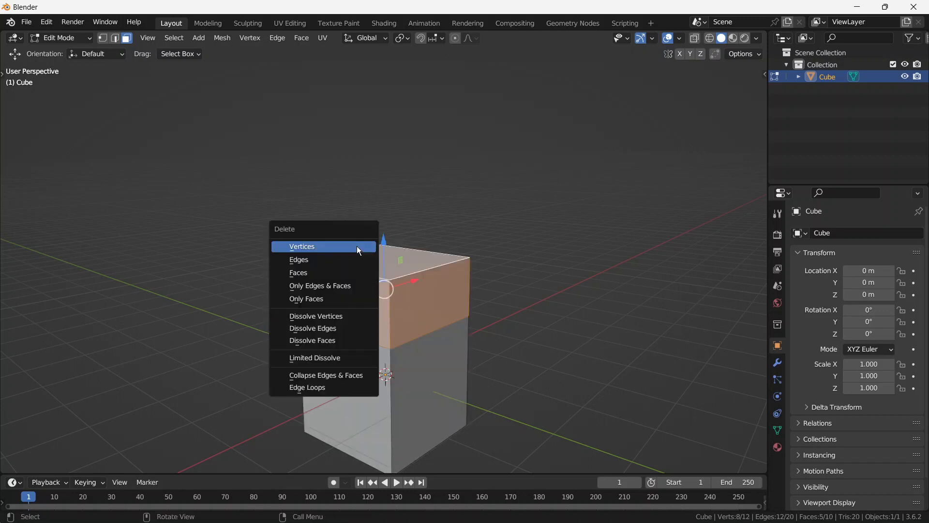
pyautogui.click(352, 264)
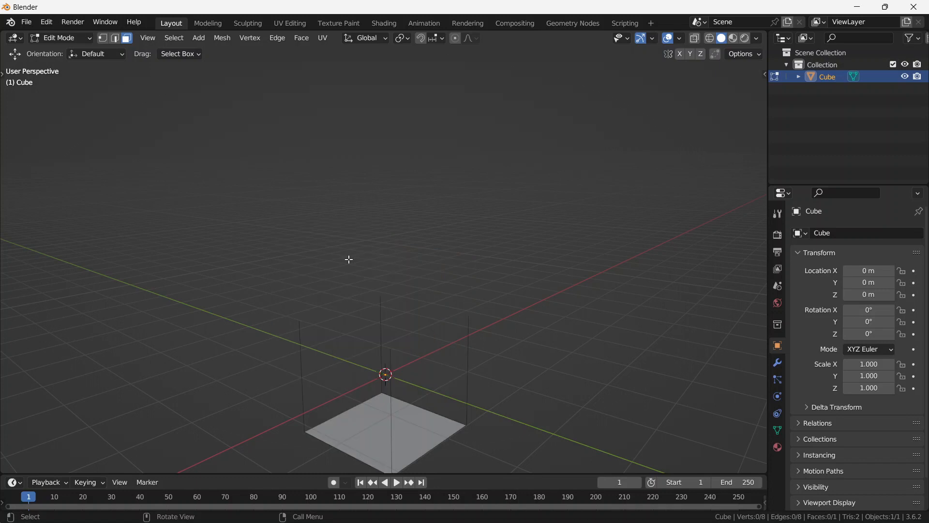
pyautogui.hotkey('ctrl', 'z')
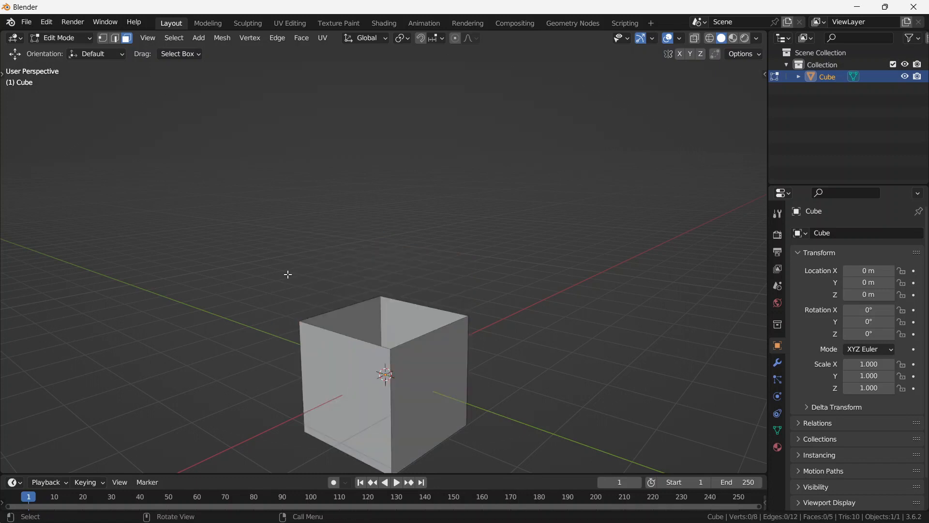
# Examine the open box from several angles and select one of its outer side faces
pyautogui.moveTo(442, 258); pyautogui.dragTo(455, 303, button='middle')
pyautogui.moveTo(454, 241); pyautogui.dragTo(484, 223, button='middle')
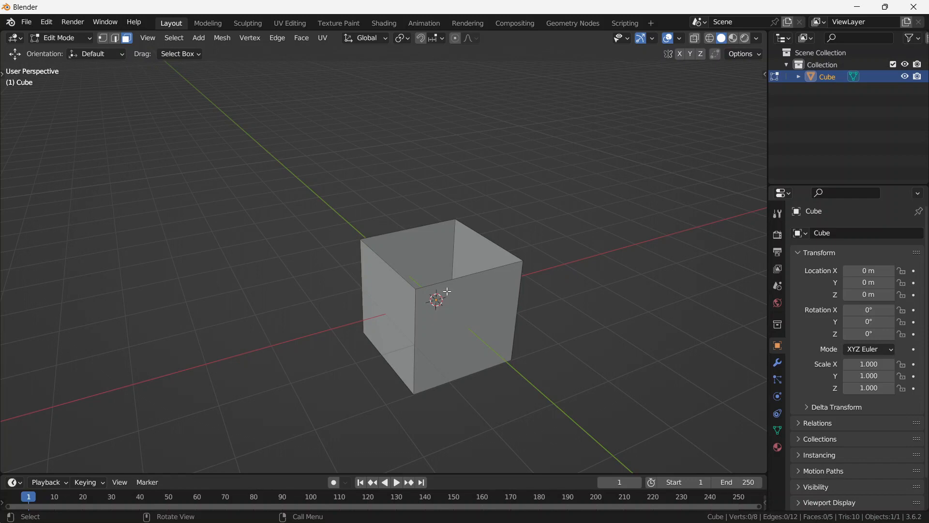
pyautogui.moveTo(448, 292); pyautogui.dragTo(451, 292, button='middle')
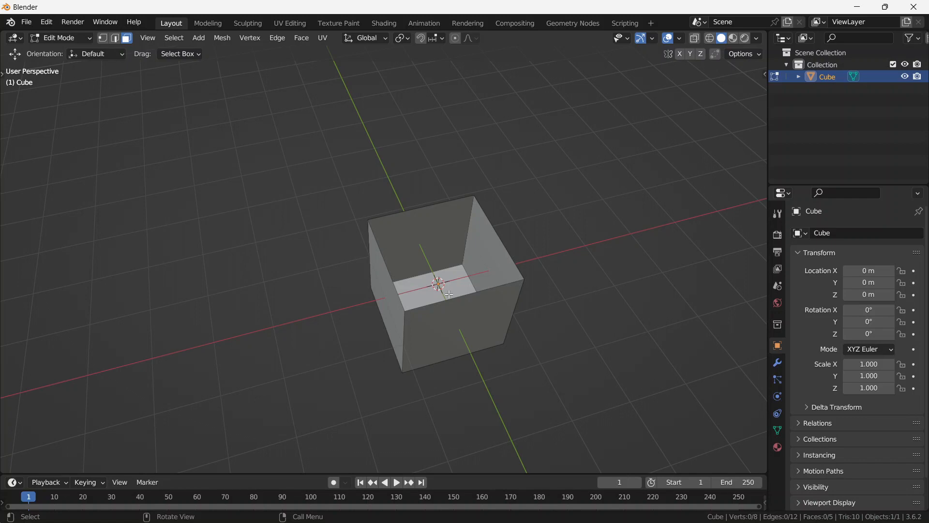
pyautogui.moveTo(448, 295); pyautogui.dragTo(413, 283, button='middle')
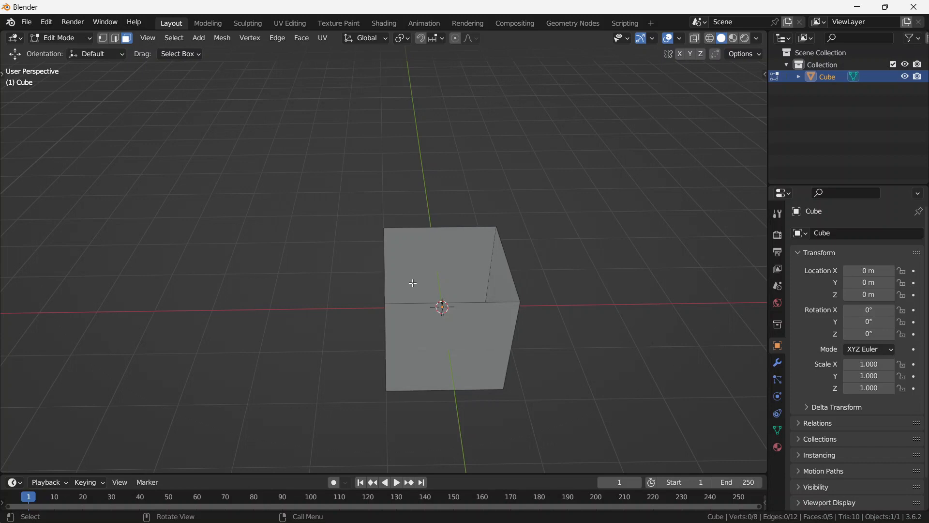
pyautogui.moveTo(431, 281); pyautogui.dragTo(473, 308, button='middle')
pyautogui.click(400, 293)
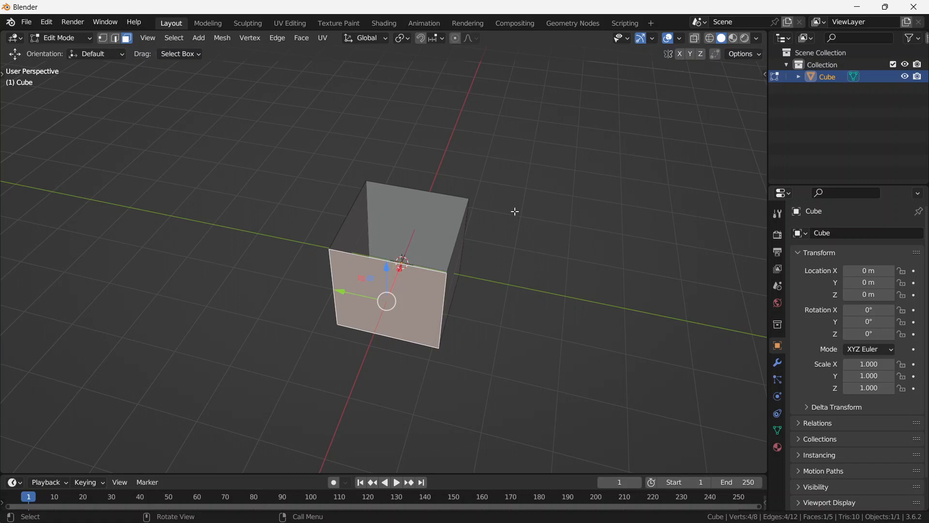
# Turn on the Face Orientation overlay and inspect the inner and outer sides of the box's faces
pyautogui.click(680, 38)
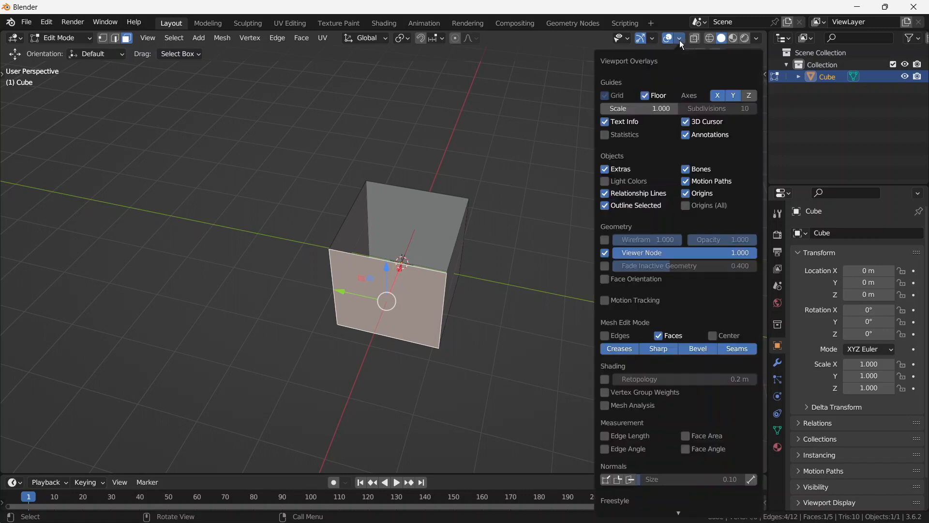
pyautogui.click(620, 281)
pyautogui.moveTo(455, 249); pyautogui.dragTo(335, 326, button='middle')
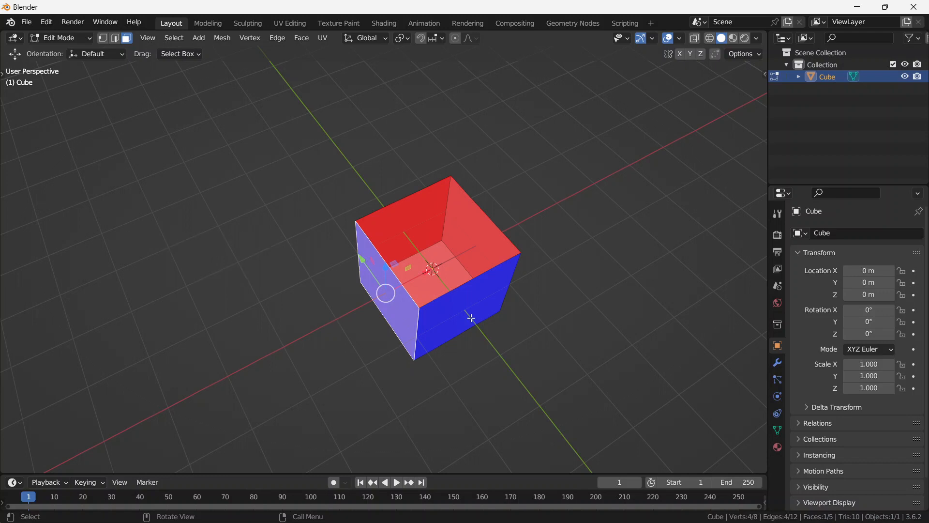
pyautogui.moveTo(472, 318); pyautogui.dragTo(380, 302, button='middle')
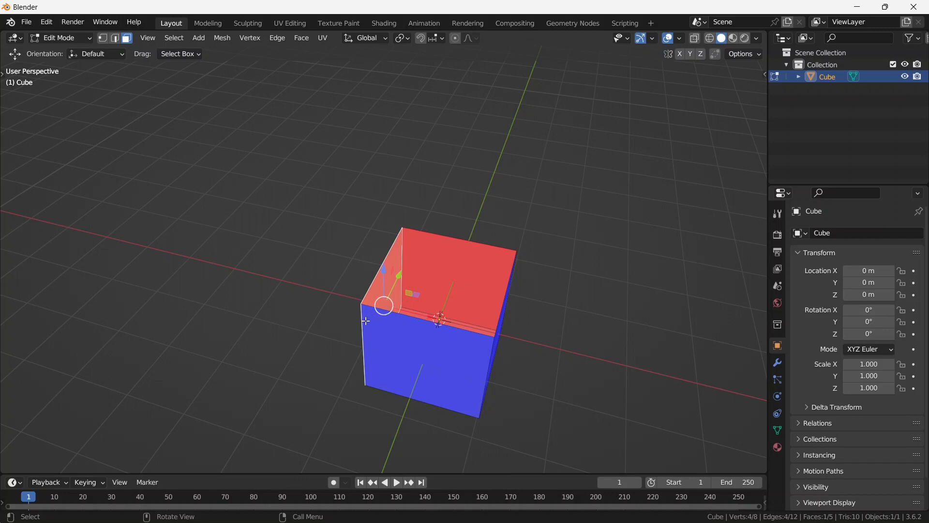
pyautogui.moveTo(353, 336); pyautogui.dragTo(237, 360, button='middle')
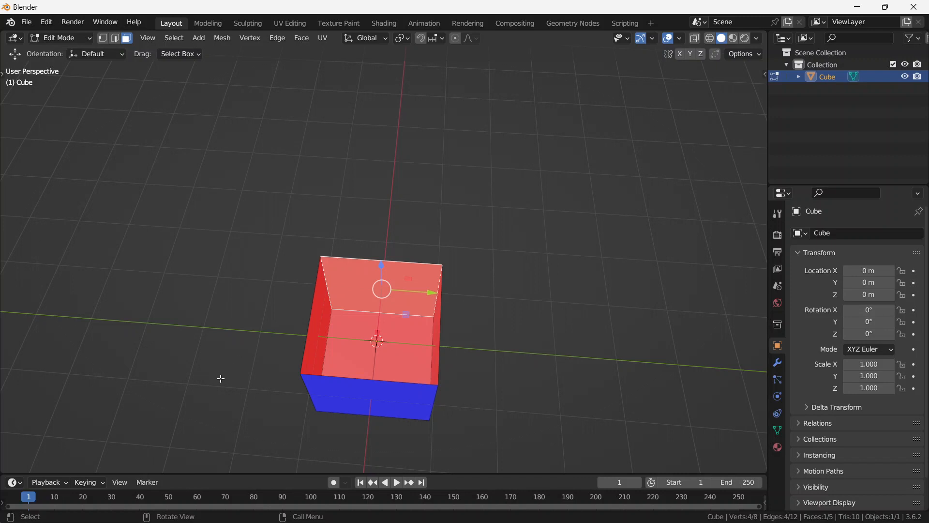
pyautogui.moveTo(218, 375); pyautogui.dragTo(257, 281, button='middle')
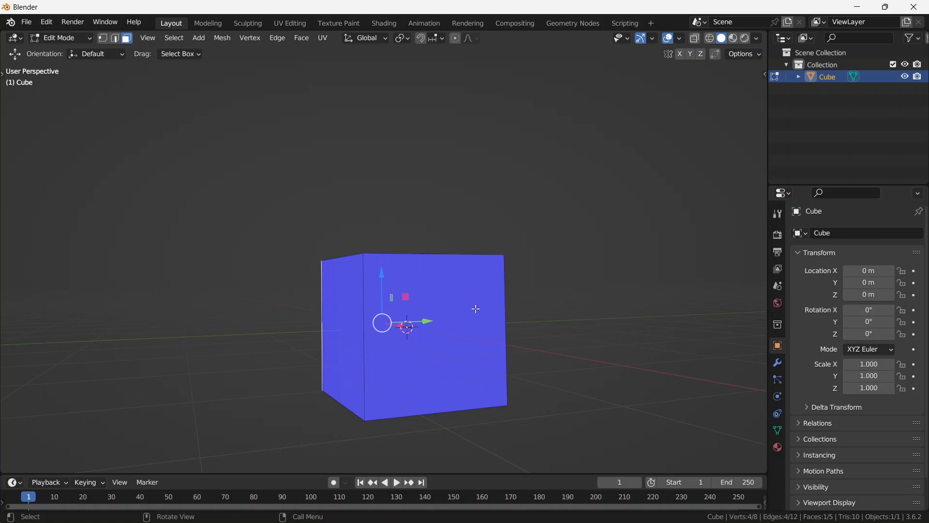
# Try scaling all of the box's faces by about -1.09 to flip their orientation, and undo the scaling
pyautogui.press('s')
pyautogui.press('Escape')
pyautogui.press('a')
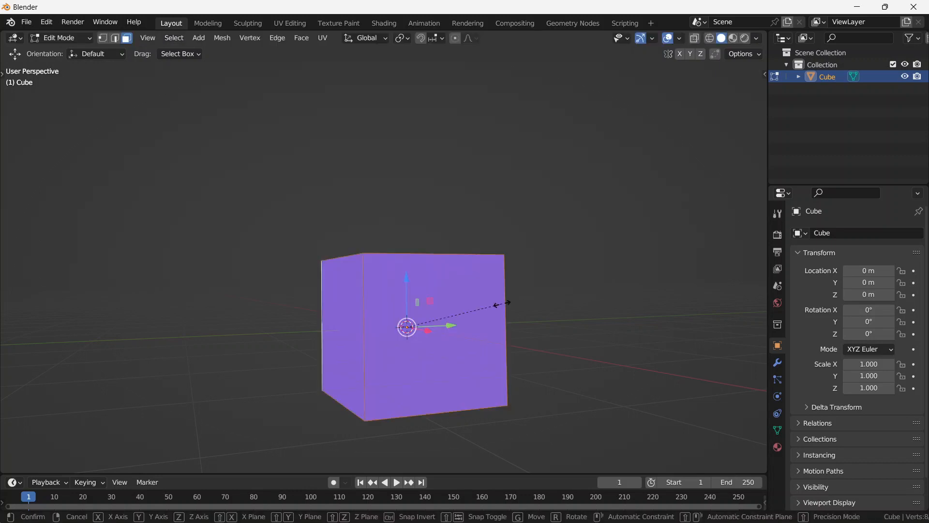
pyautogui.press('s')
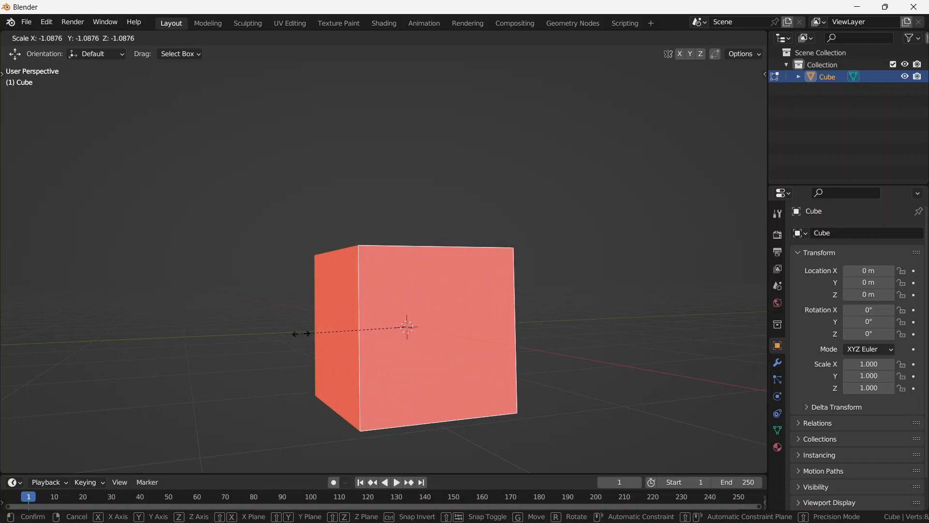
pyautogui.click(300, 334)
pyautogui.moveTo(442, 190); pyautogui.dragTo(406, 338, button='middle')
pyautogui.hotkey('ctrl', 'z')
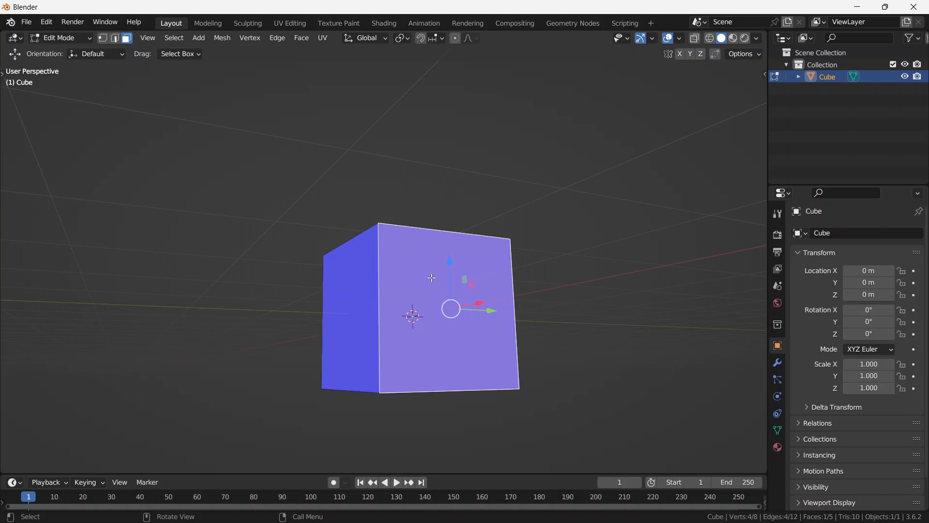
# Try the Flip normals operation on the selected side face and inspect the box's inner and outer faces
pyautogui.hotkey('alt', 'n')
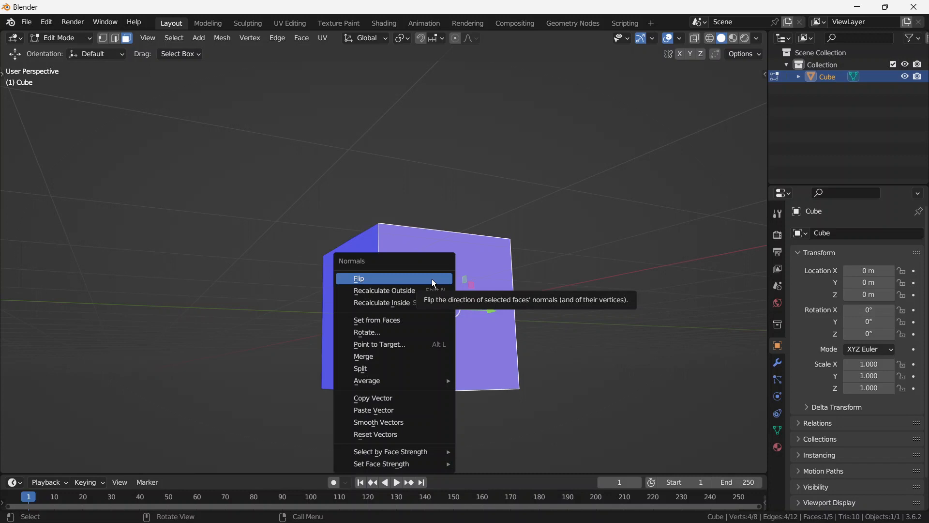
pyautogui.click(433, 280)
pyautogui.moveTo(516, 206); pyautogui.dragTo(548, 256, button='middle')
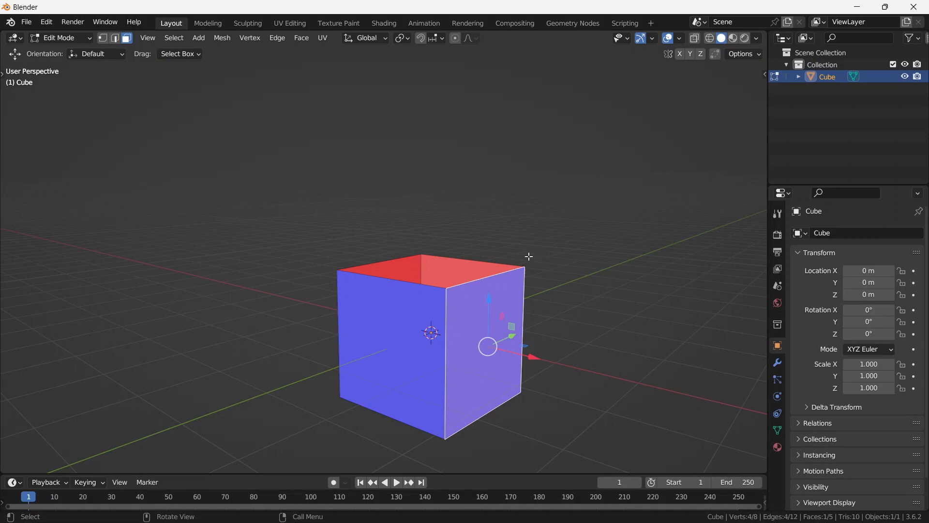
pyautogui.moveTo(478, 311); pyautogui.dragTo(487, 353, button='middle')
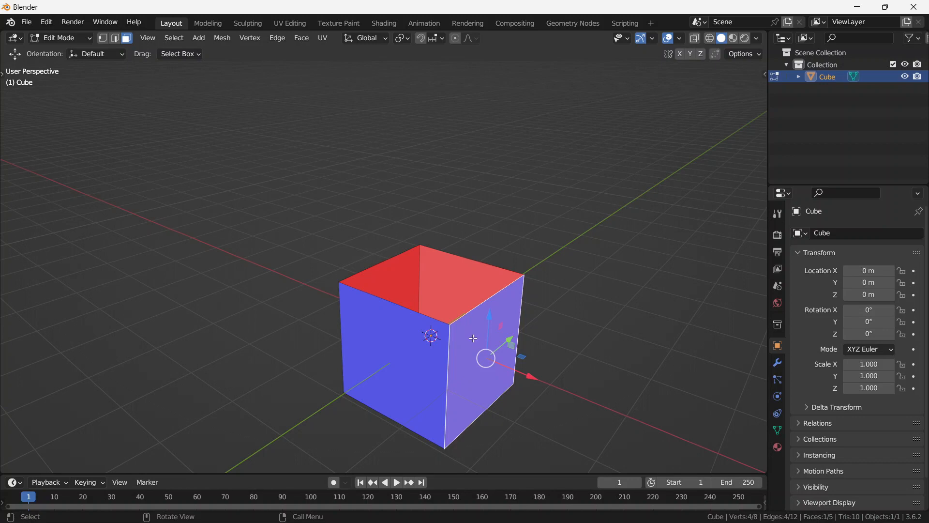
pyautogui.moveTo(471, 341); pyautogui.dragTo(464, 343, button='middle')
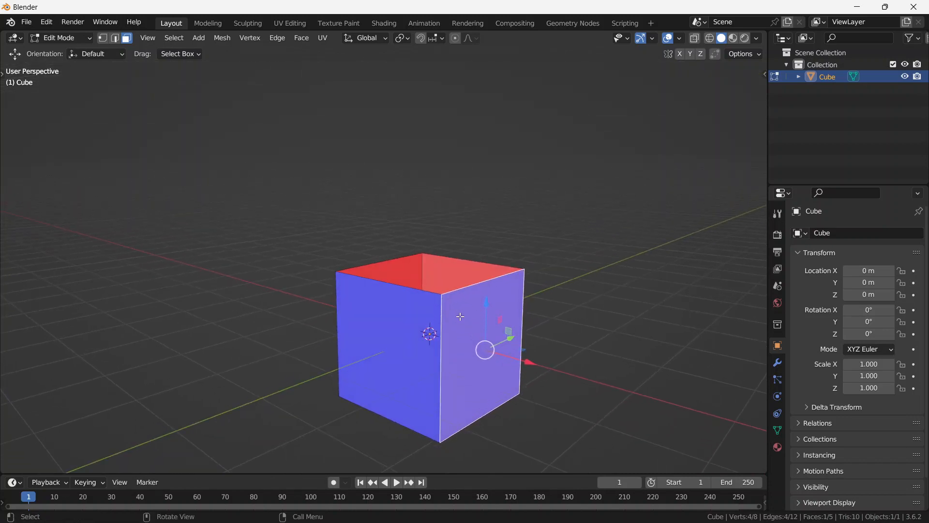
# Flip the normals of the selected side face, clear the selection and select that same face again
pyautogui.hotkey('alt', 'n')
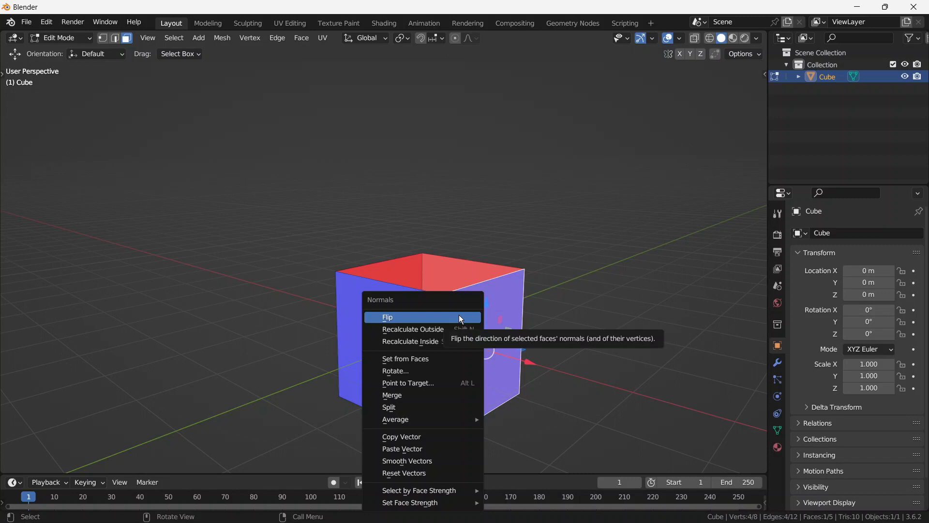
pyautogui.click(460, 318)
pyautogui.hotkey('alt', 'a')
pyautogui.moveTo(524, 330); pyautogui.dragTo(509, 309, button='middle')
pyautogui.click(509, 334)
pyautogui.hotkey('alt', 'n')
pyautogui.click(511, 309)
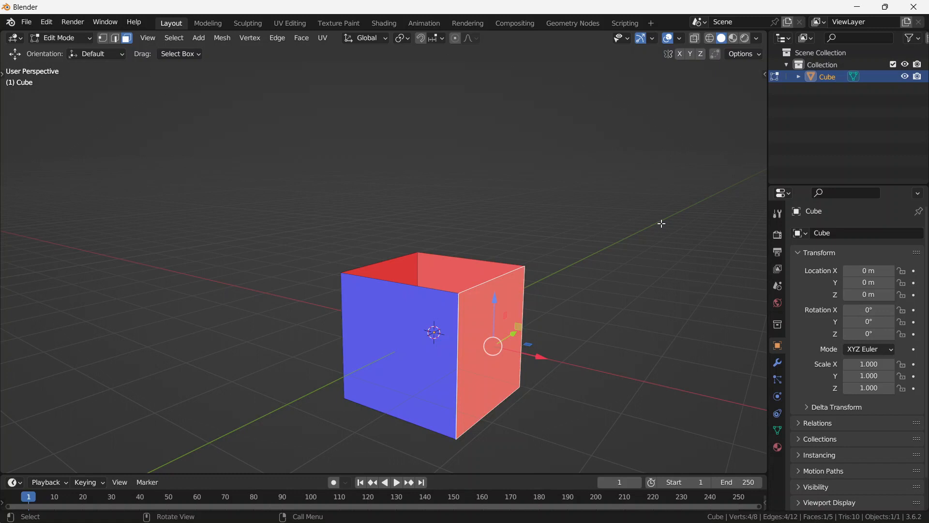
# Try flipping the selected side face's normals once more, and undo that flip
pyautogui.hotkey('alt', 'n')
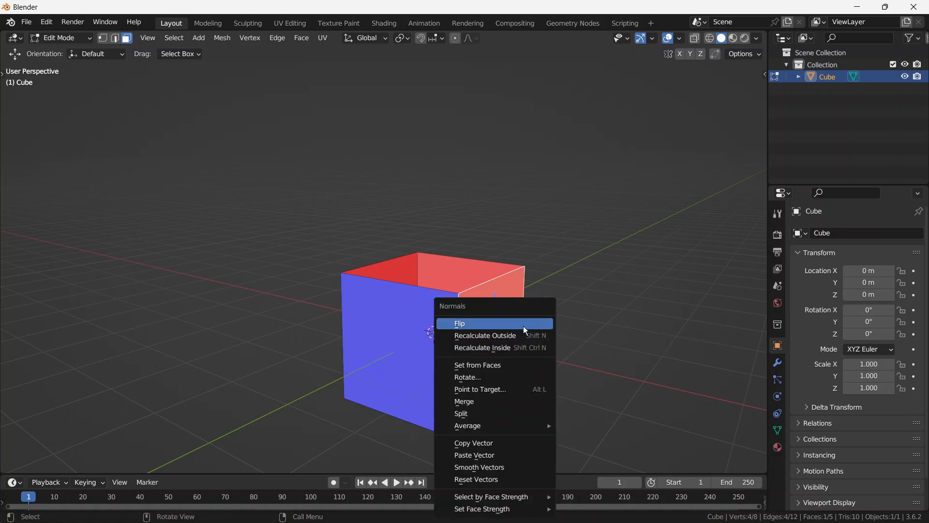
pyautogui.click(524, 324)
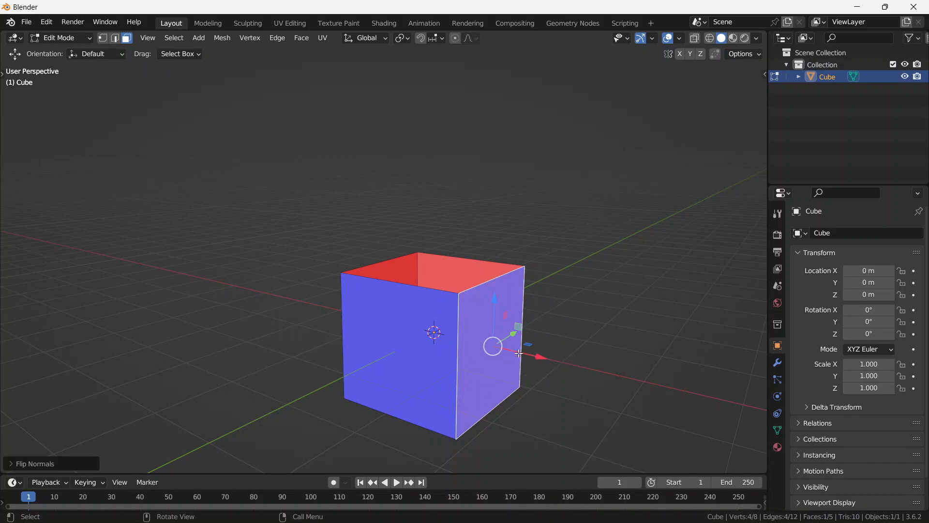
pyautogui.hotkey('ctrl', 'z')
# Select the reversed red side face, flip its normals outward and clear the selection
pyautogui.moveTo(546, 328); pyautogui.dragTo(518, 295, button='middle')
pyautogui.hotkey('alt', 'a')
pyautogui.moveTo(432, 317); pyautogui.dragTo(492, 328, button='middle')
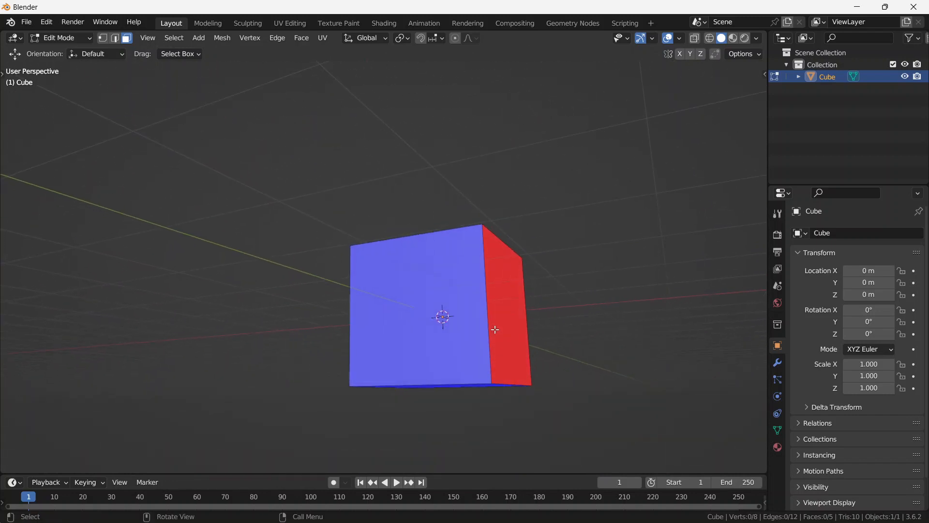
pyautogui.click(500, 326)
pyautogui.hotkey('alt', 'n')
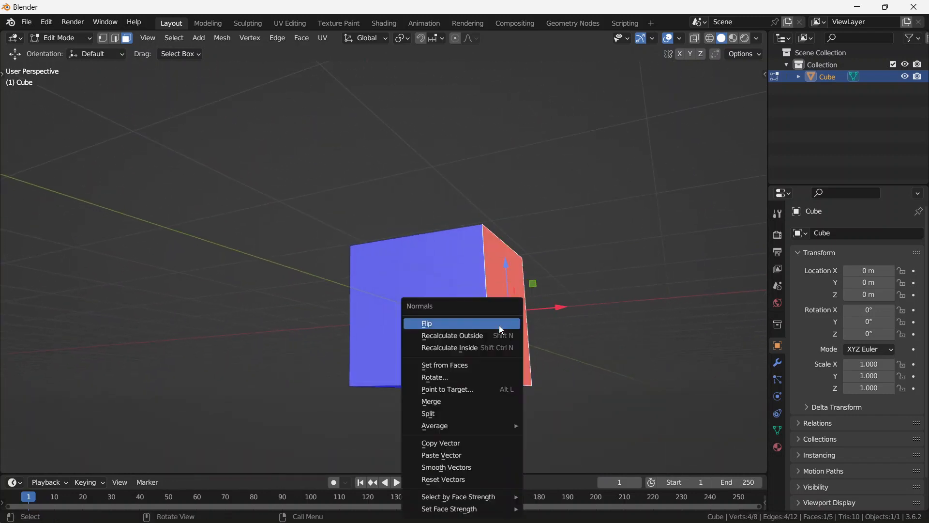
pyautogui.click(507, 336)
pyautogui.moveTo(579, 307); pyautogui.dragTo(557, 347, button='middle')
pyautogui.hotkey('alt', 'a')
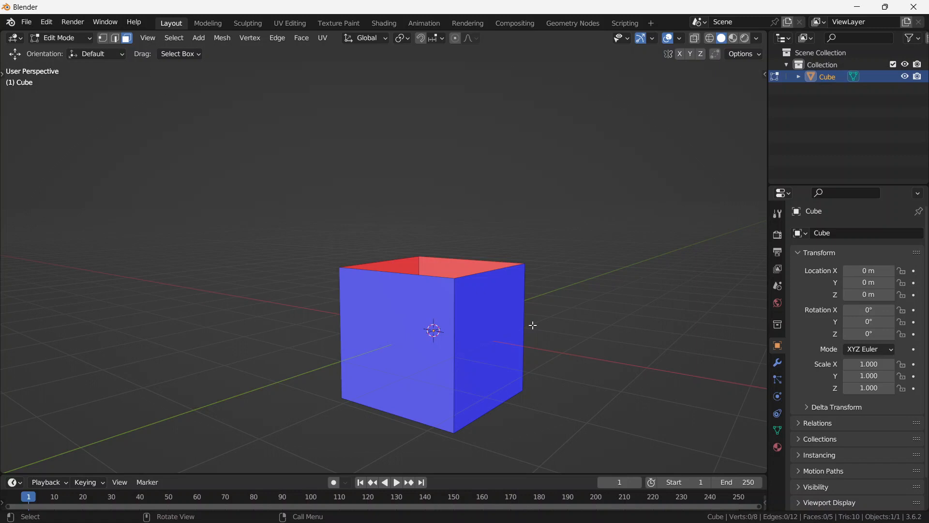
# Switch to edge selection, select the edge loop around the box's opening and fill it with a face
pyautogui.press('2')
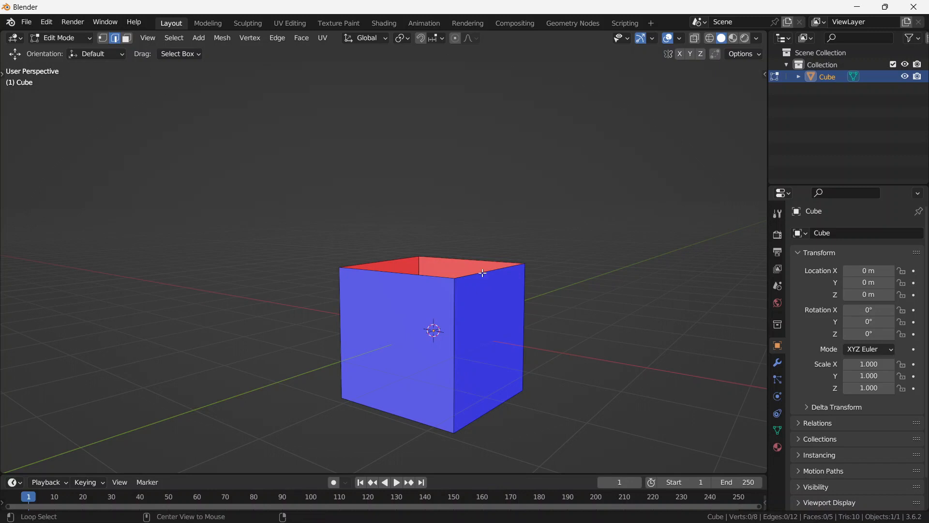
pyautogui.keyDown('alt'); pyautogui.click(472, 274); pyautogui.keyUp('alt')
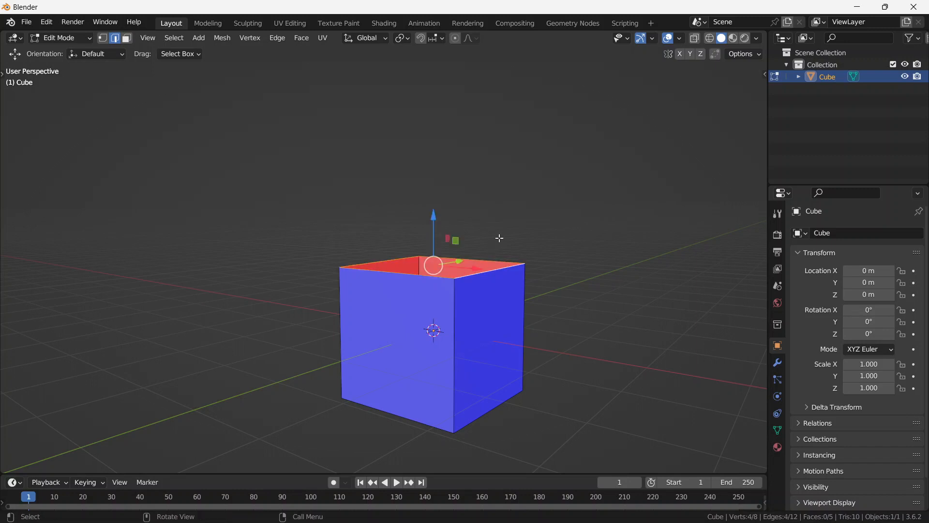
pyautogui.moveTo(498, 204); pyautogui.dragTo(492, 224, button='middle')
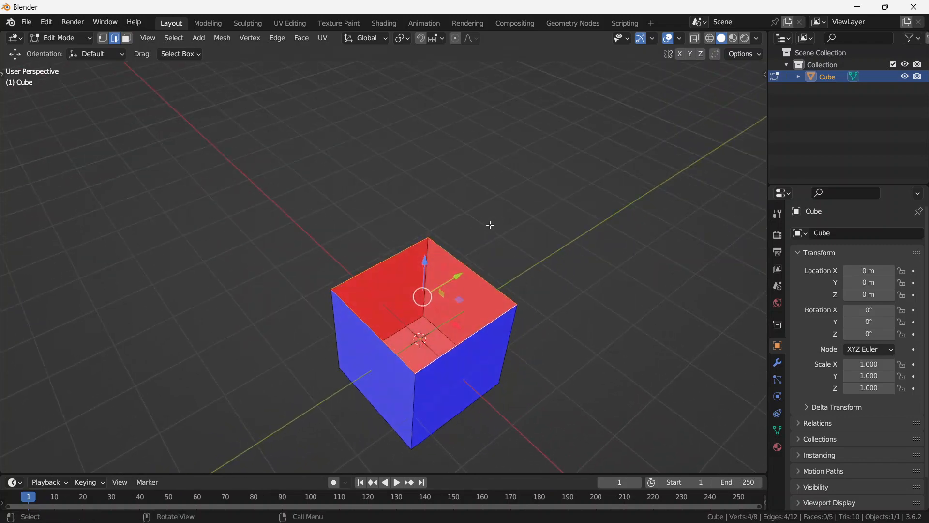
pyautogui.press('f')
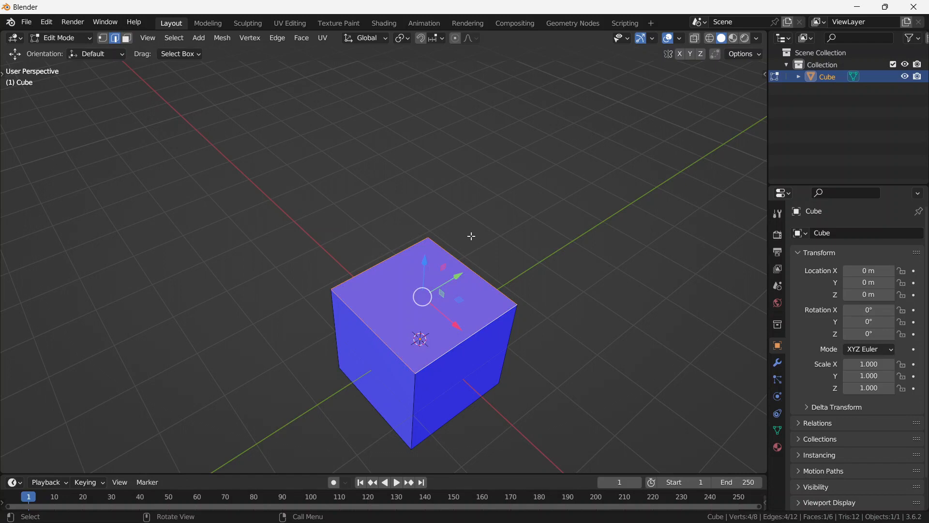
pyautogui.scroll(1, 472, 235)
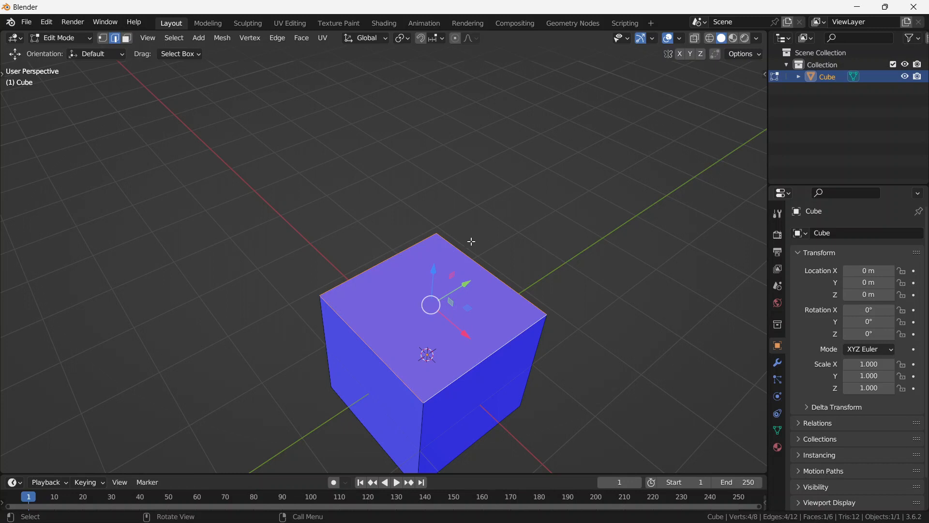
# Delete the new top face to reopen the box
pyautogui.press('x')
pyautogui.click(454, 345)
# Extrude one rim edge of the open box by -2 m along the global X axis to cover the opening
pyautogui.click(487, 359)
pyautogui.moveTo(486, 358); pyautogui.dragTo(486, 290, button='middle')
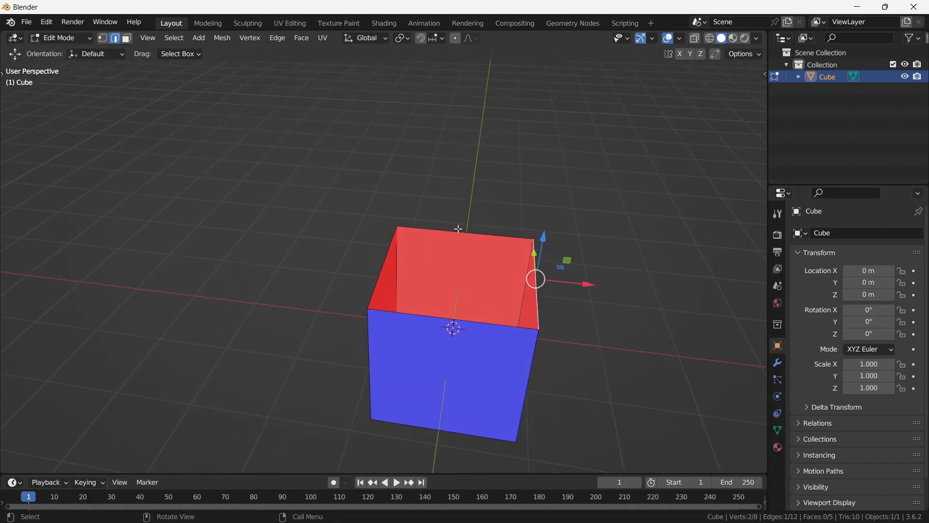
pyautogui.press('g')
pyautogui.press('x')
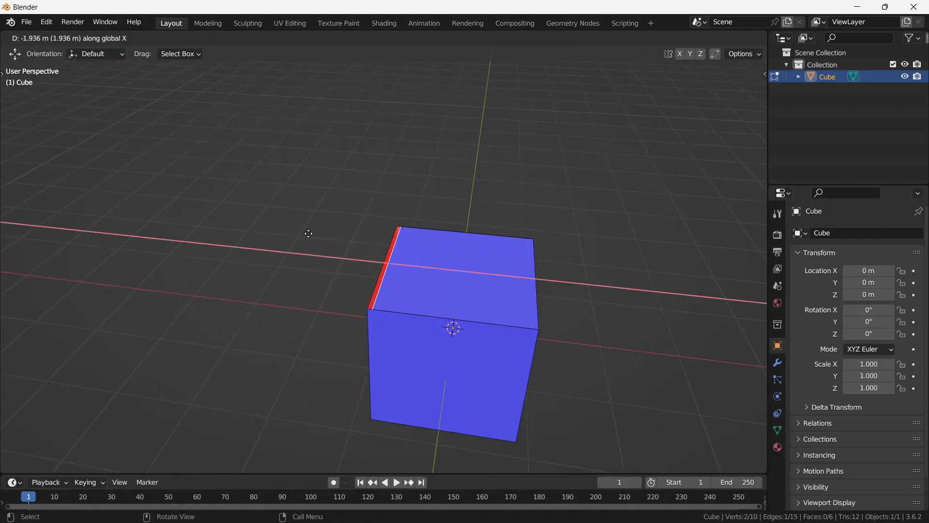
pyautogui.write('2')
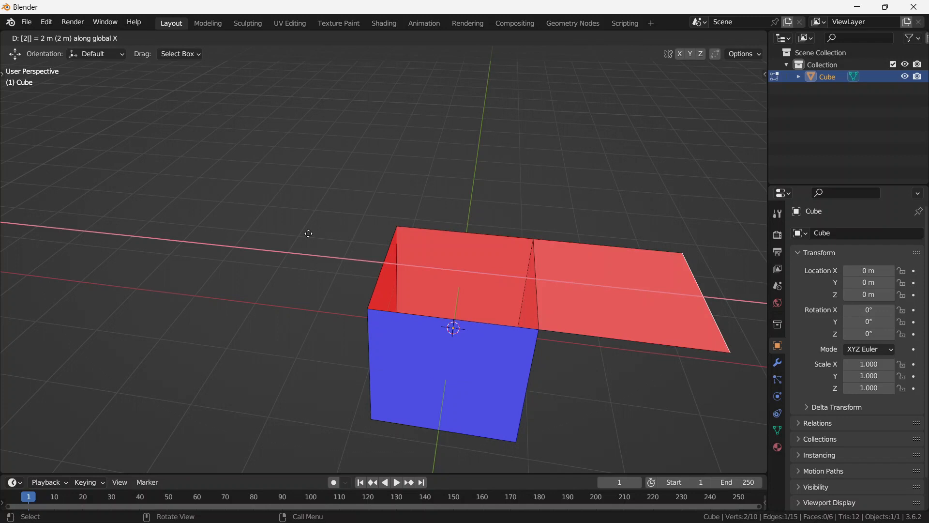
pyautogui.write('-')
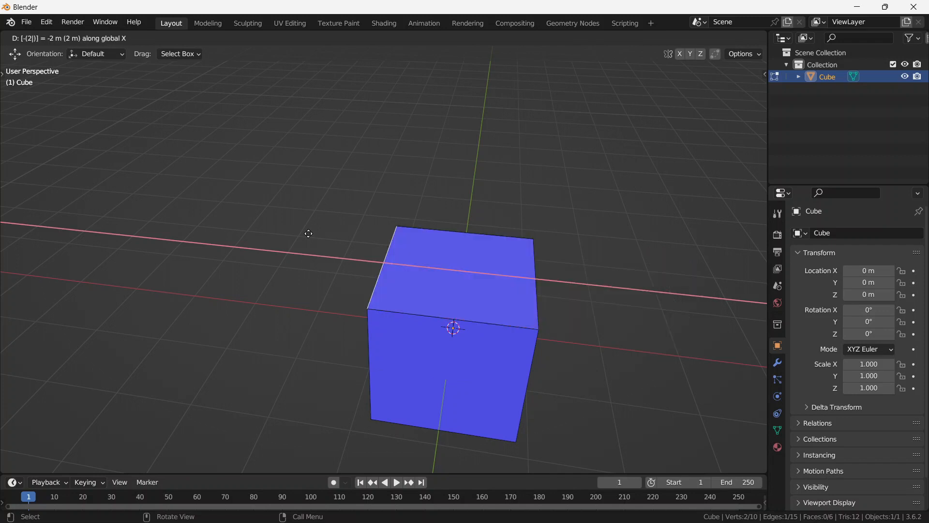
pyautogui.press('Return')
pyautogui.moveTo(409, 213); pyautogui.dragTo(494, 212, button='middle')
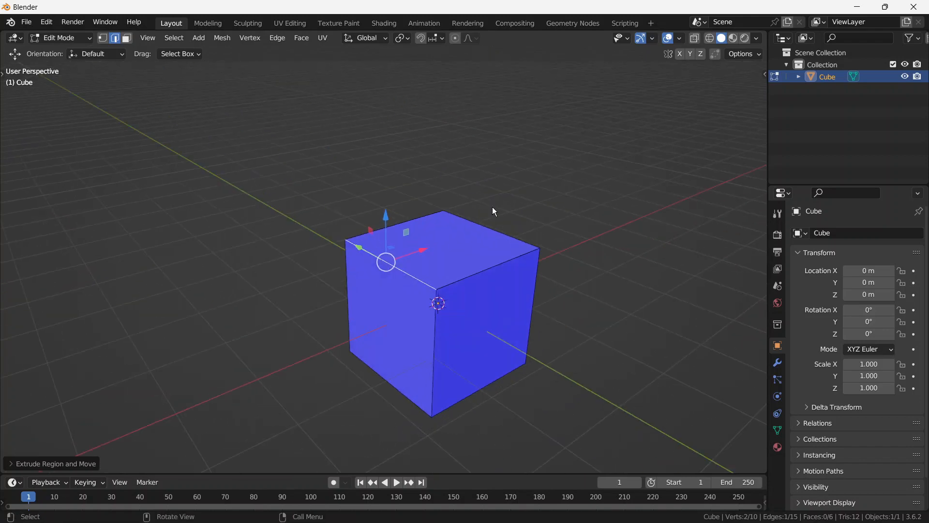
# Test whether the extruded lid is attached by trial-moving its hinge edge and its opposite edge, cancelling both moves
pyautogui.press('Tab')
pyautogui.moveTo(487, 248); pyautogui.dragTo(468, 274, button='middle')
pyautogui.press('Tab')
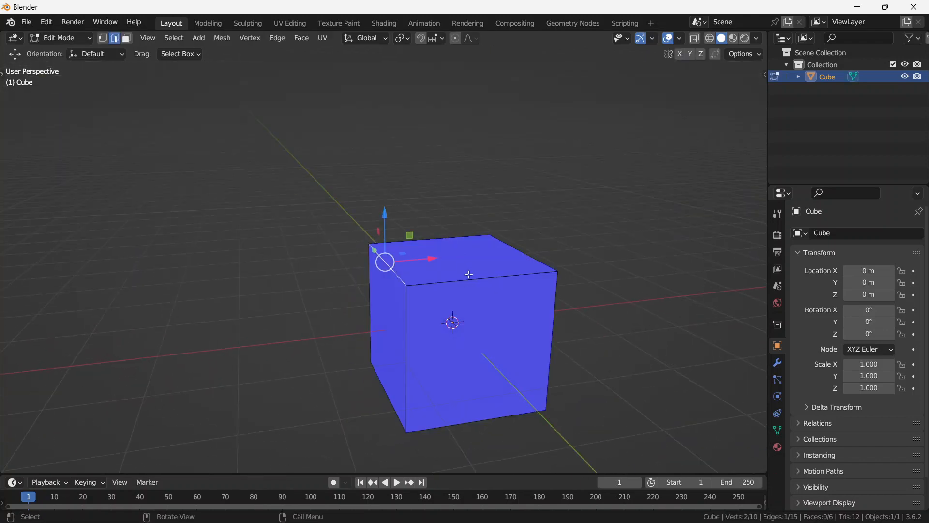
pyautogui.click(517, 247)
pyautogui.press('g')
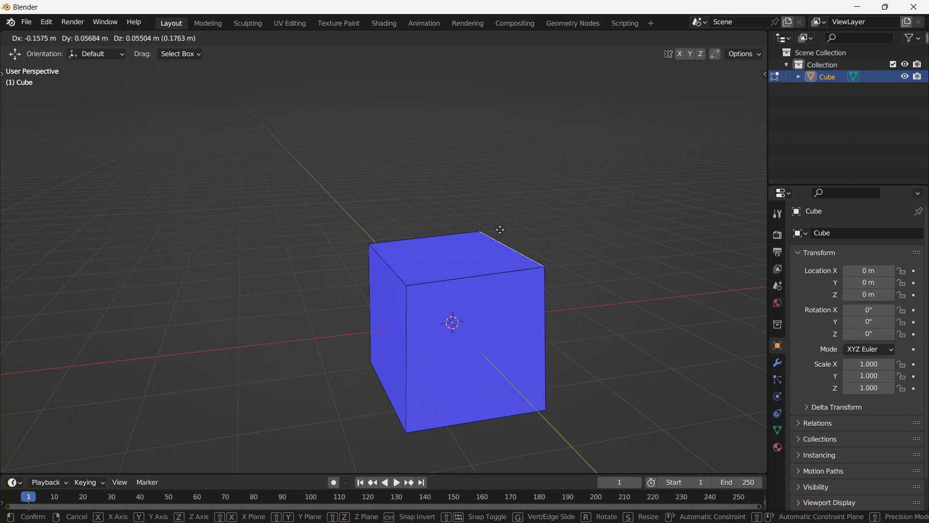
pyautogui.rightClick(518, 252)
pyautogui.click(394, 263)
pyautogui.press('g')
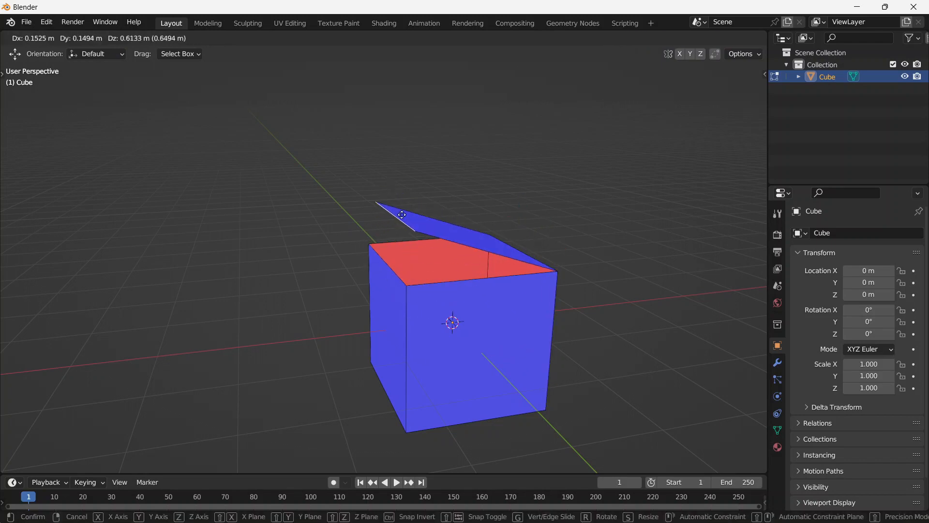
pyautogui.rightClick(402, 215)
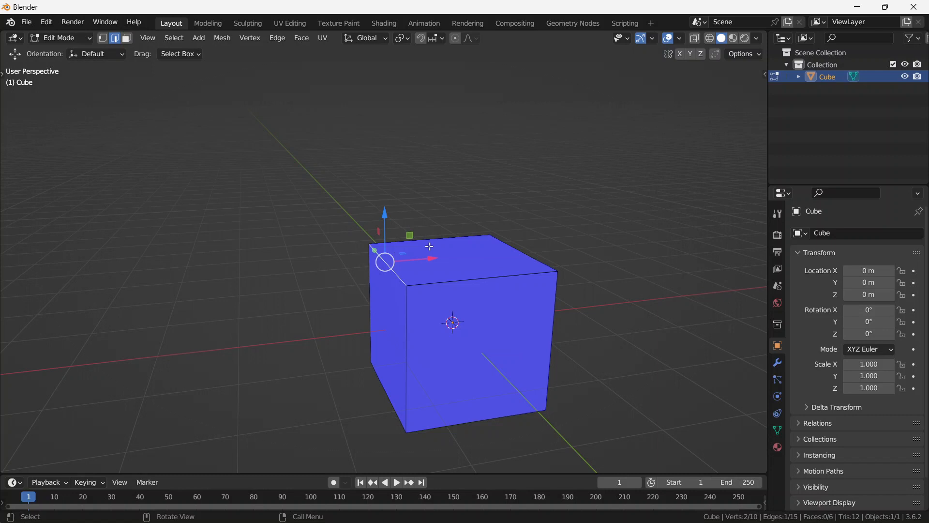
# Undo the edge extrusion that covers the box's opening
pyautogui.hotkey('ctrl', 'z')
pyautogui.hotkey('ctrl', 'z')
pyautogui.hotkey('ctrl', 'z')
pyautogui.hotkey('ctrl', 'z')
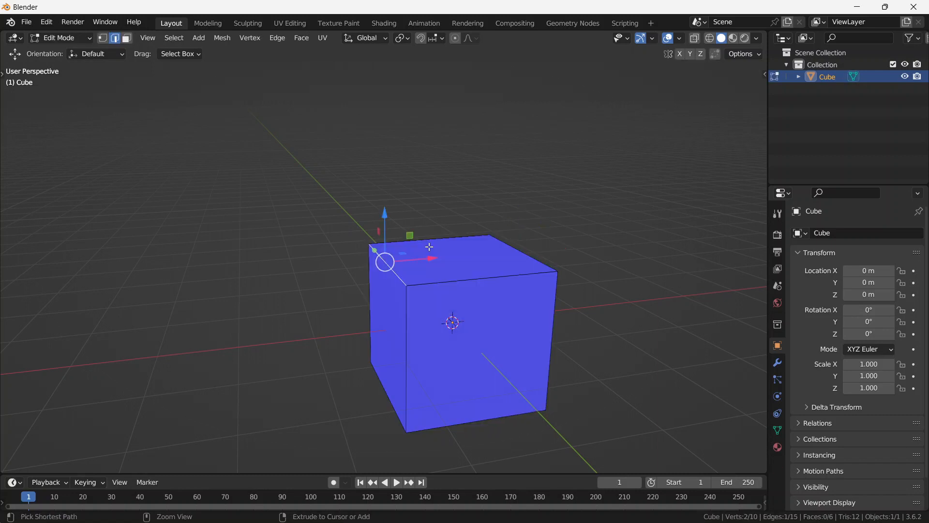
pyautogui.hotkey('ctrl', 'z')
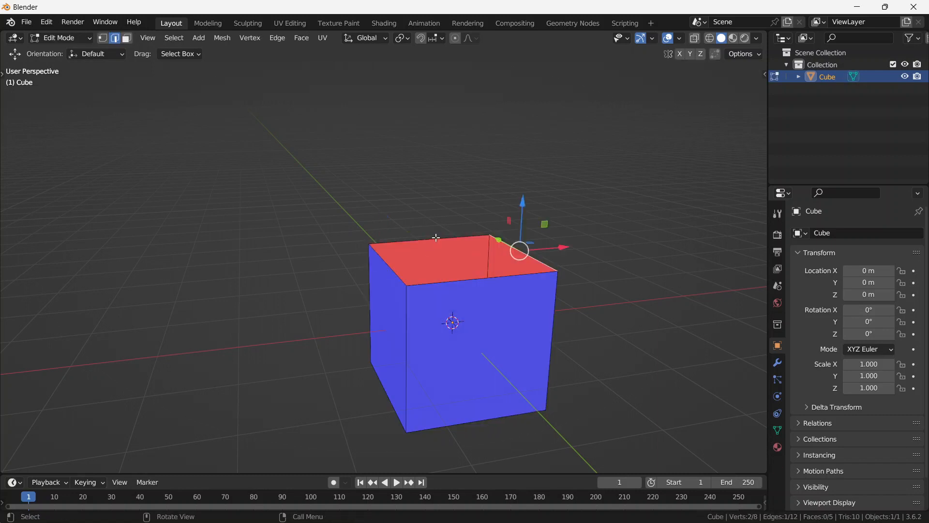
# Select the edge loop around the opening, fill it with a single face and clear the selection
pyautogui.keyDown('alt'); pyautogui.click(438, 242); pyautogui.keyUp('alt')
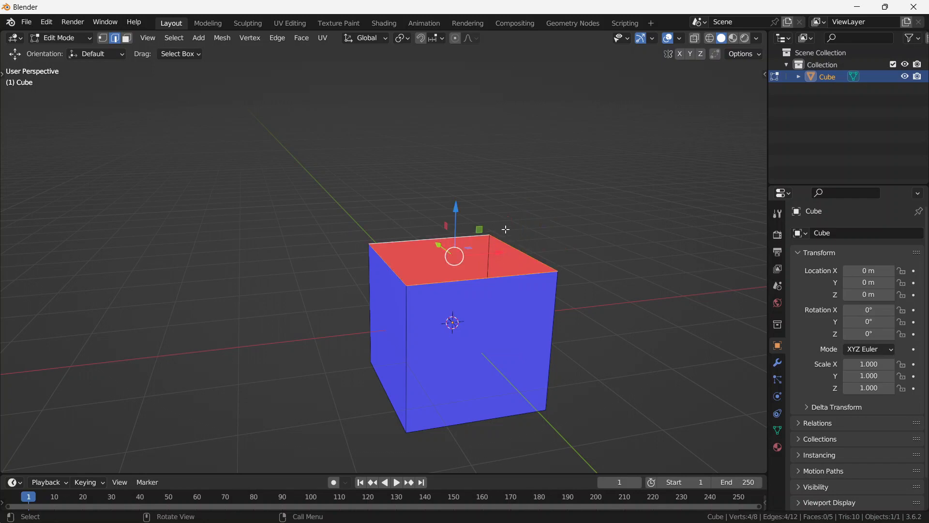
pyautogui.press('f')
pyautogui.moveTo(593, 238); pyautogui.dragTo(525, 253, button='middle')
pyautogui.hotkey('alt', 'a')
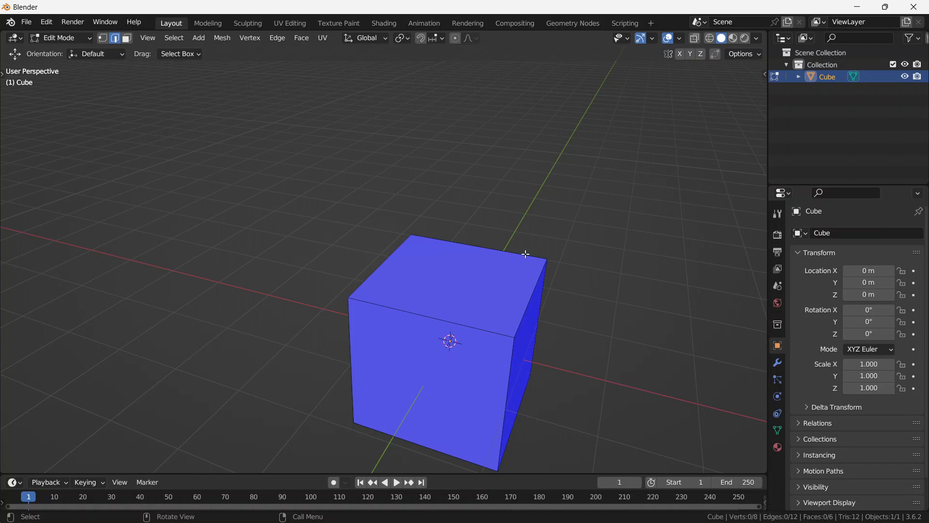
# Turn off the Face Orientation overlay, toggling it on and off once more as a demonstration
pyautogui.click(681, 39)
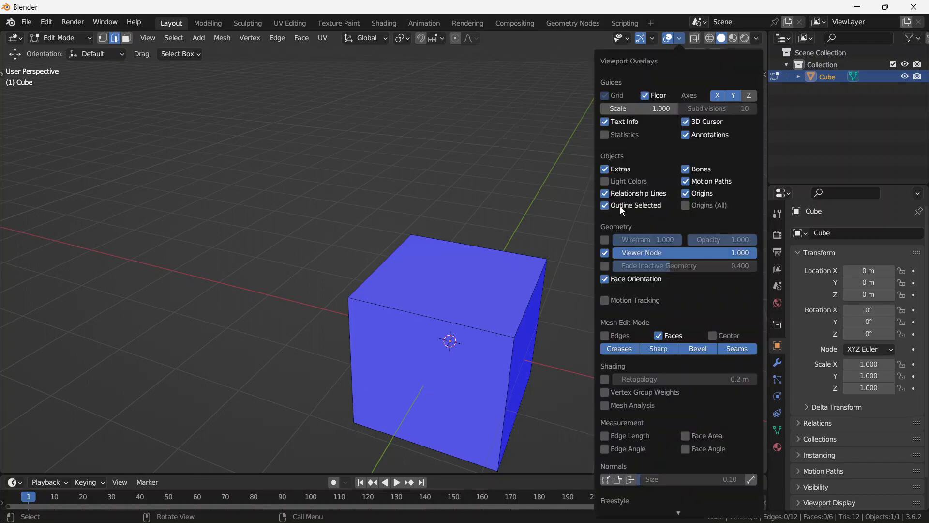
pyautogui.click(608, 279)
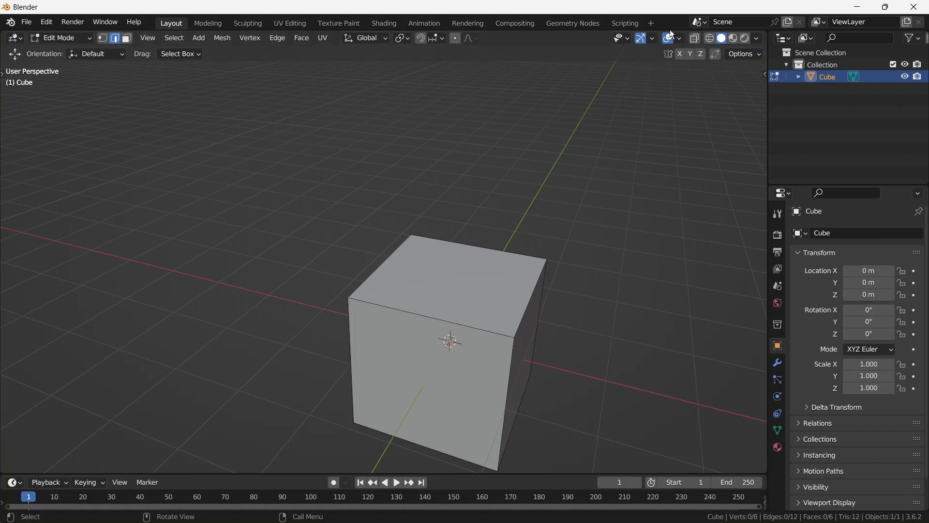
pyautogui.click(679, 39)
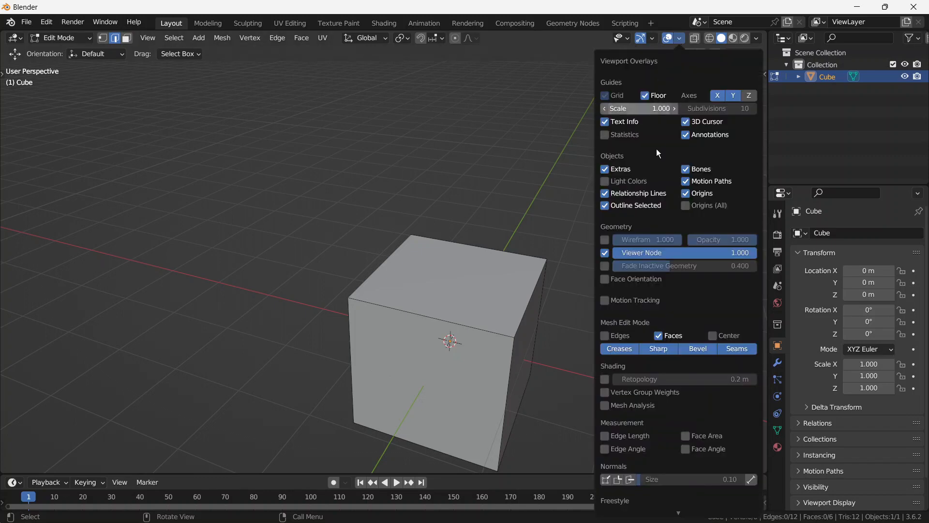
pyautogui.click(629, 281)
pyautogui.click(628, 280)
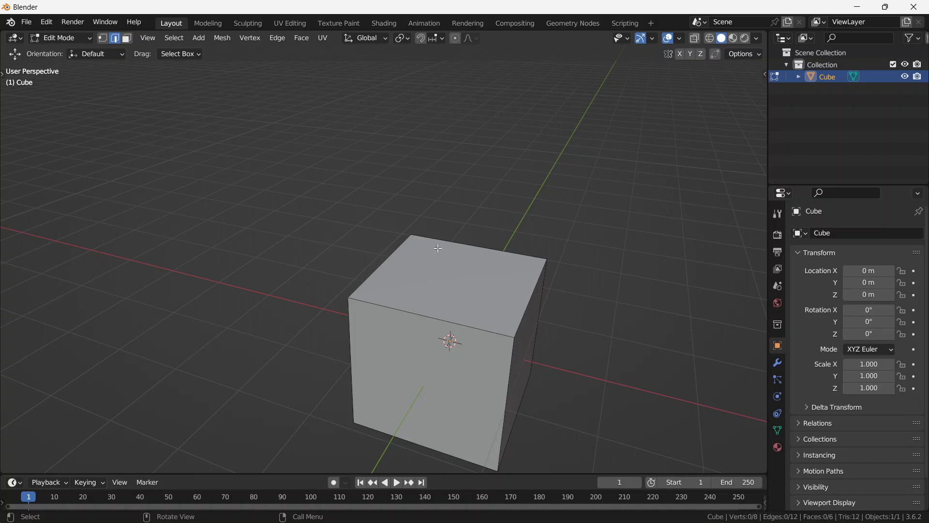
# Extrude one edge of the box's top face about 1.24 m outward along the global X axis
pyautogui.click(530, 299)
pyautogui.press('e')
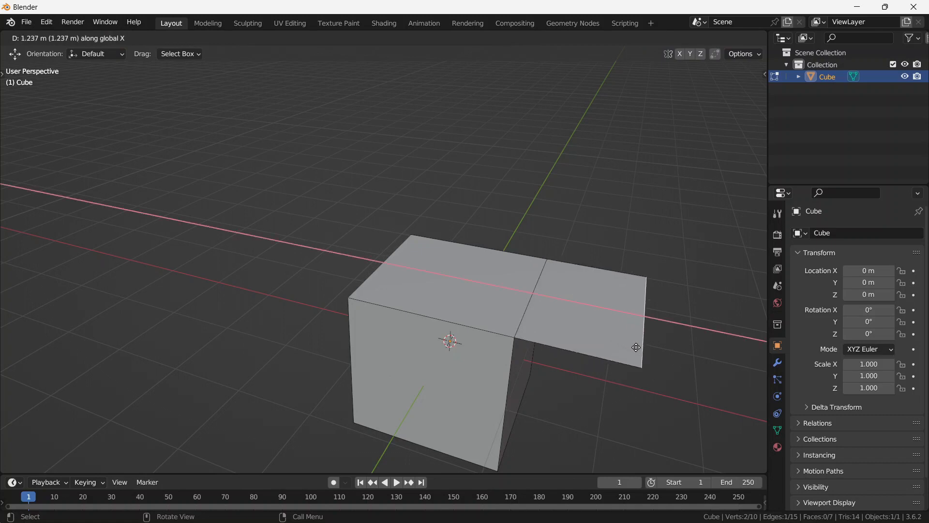
pyautogui.click(635, 348)
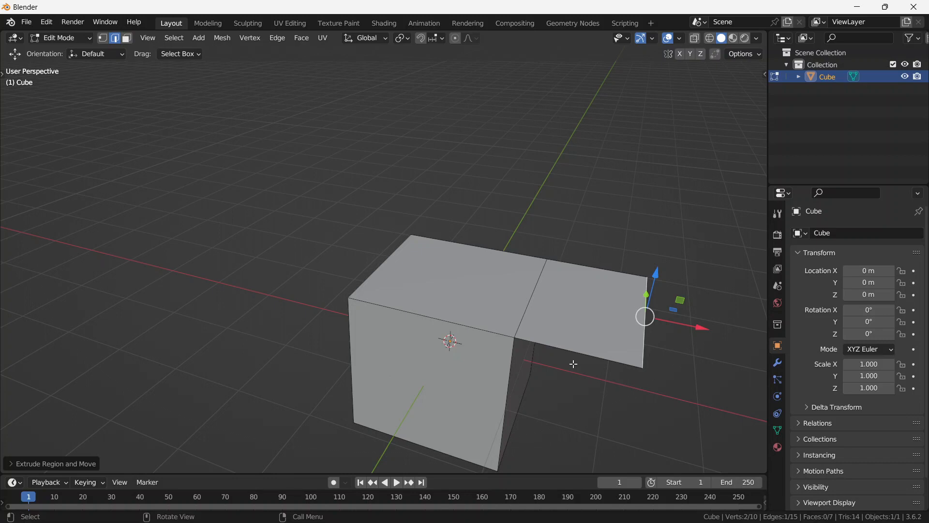
# Turn on the Face Orientation overlay and inspect the extruded face from above and below
pyautogui.moveTo(591, 345); pyautogui.dragTo(547, 310, button='middle')
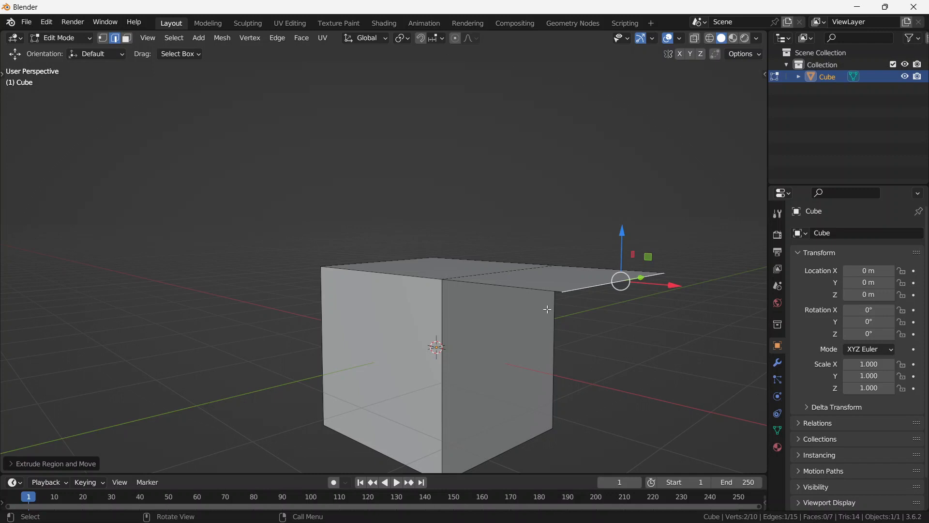
pyautogui.moveTo(539, 335); pyautogui.dragTo(546, 286, button='middle')
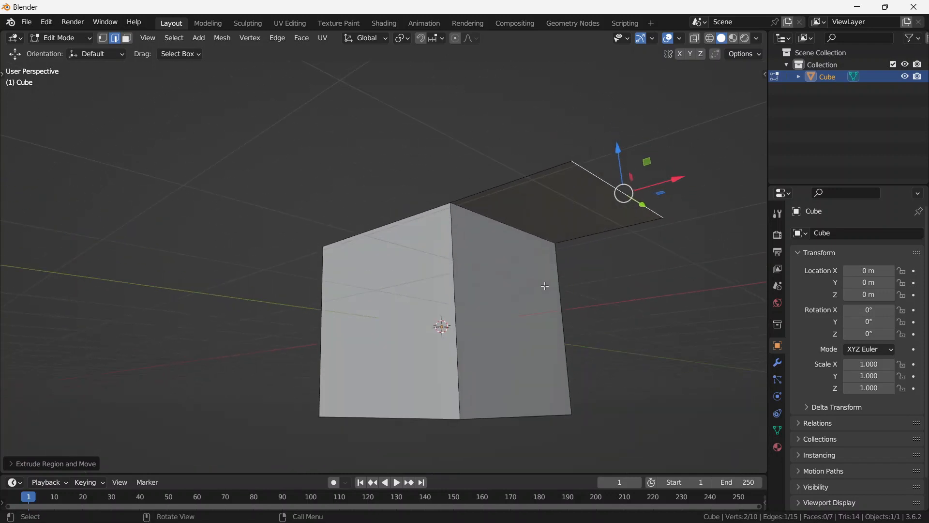
pyautogui.click(680, 39)
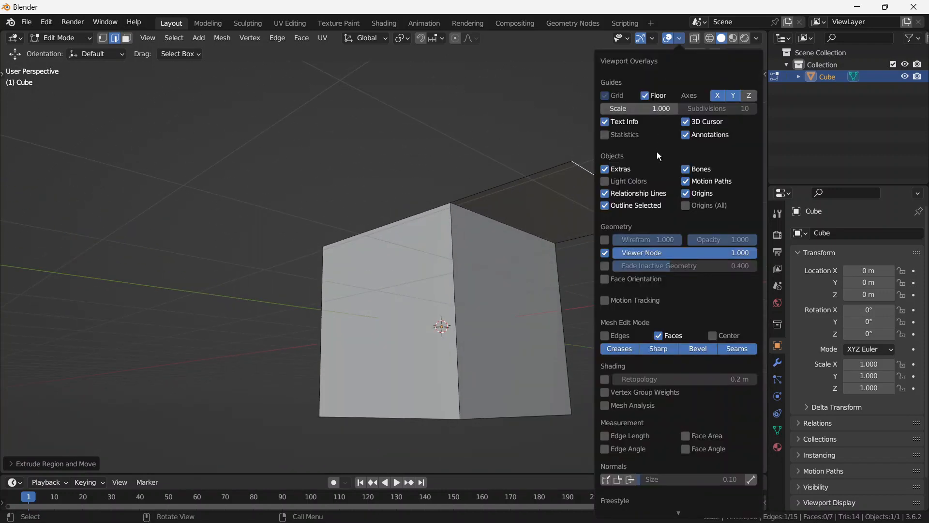
pyautogui.click(625, 280)
pyautogui.moveTo(359, 139); pyautogui.dragTo(528, 157, button='middle')
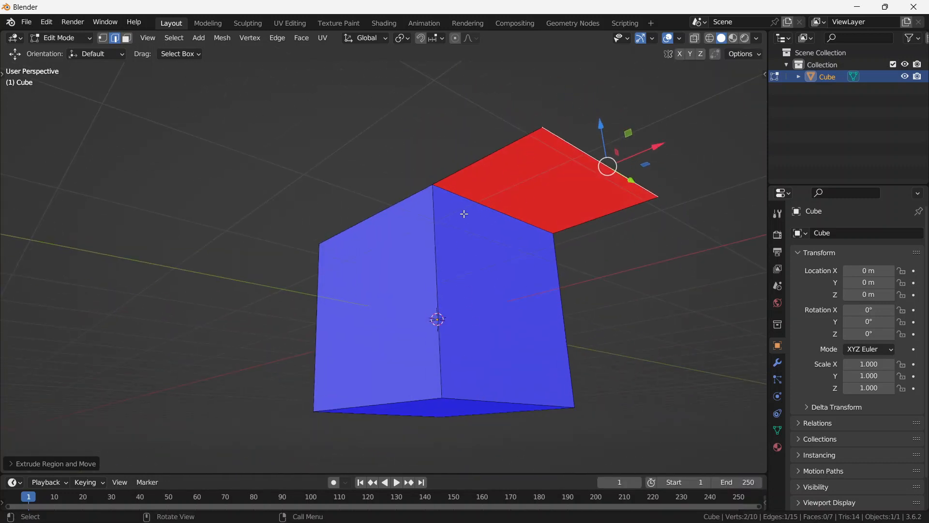
pyautogui.moveTo(487, 175); pyautogui.dragTo(488, 200, button='middle')
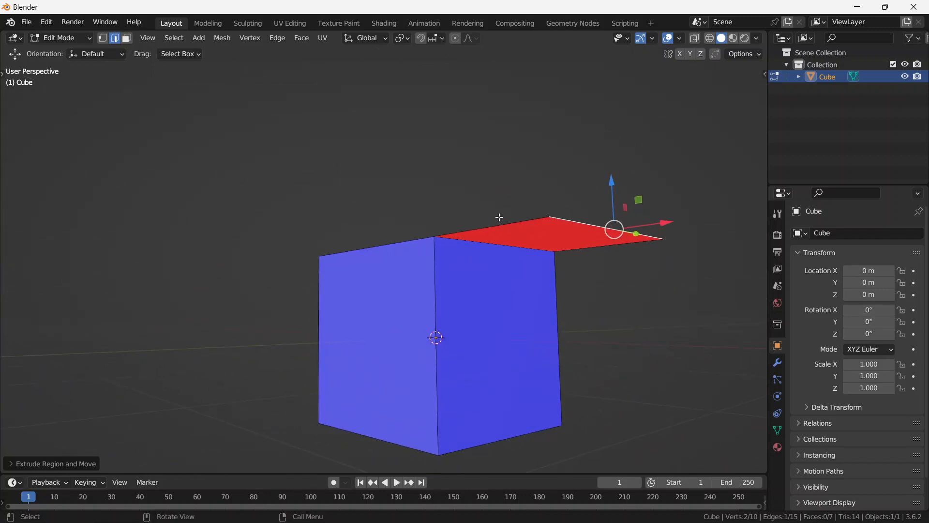
pyautogui.moveTo(502, 234); pyautogui.dragTo(515, 270, button='middle')
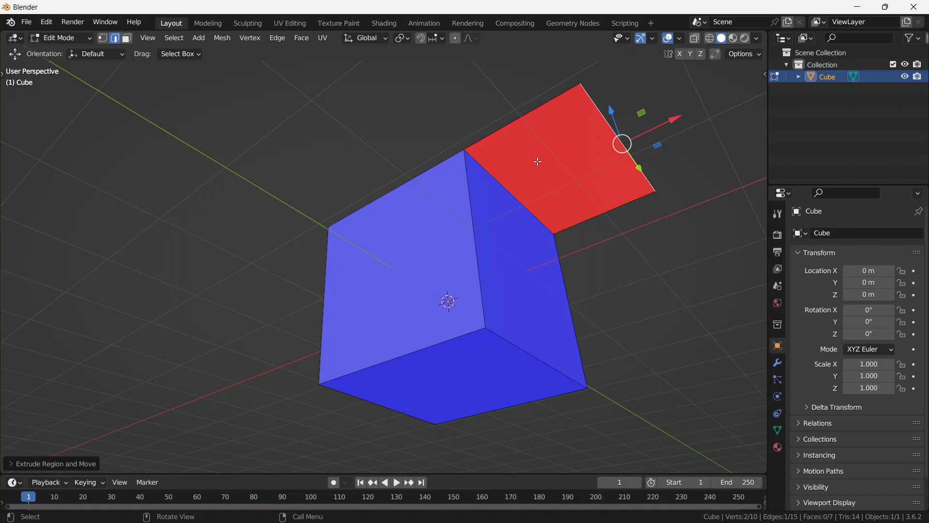
# Fill a triangular face between the flap's outer corner, the adjoining top corner and the box's bottom corner vertex
pyautogui.press('1')
pyautogui.click(486, 329)
pyautogui.moveTo(485, 328); pyautogui.dragTo(504, 276, button='middle')
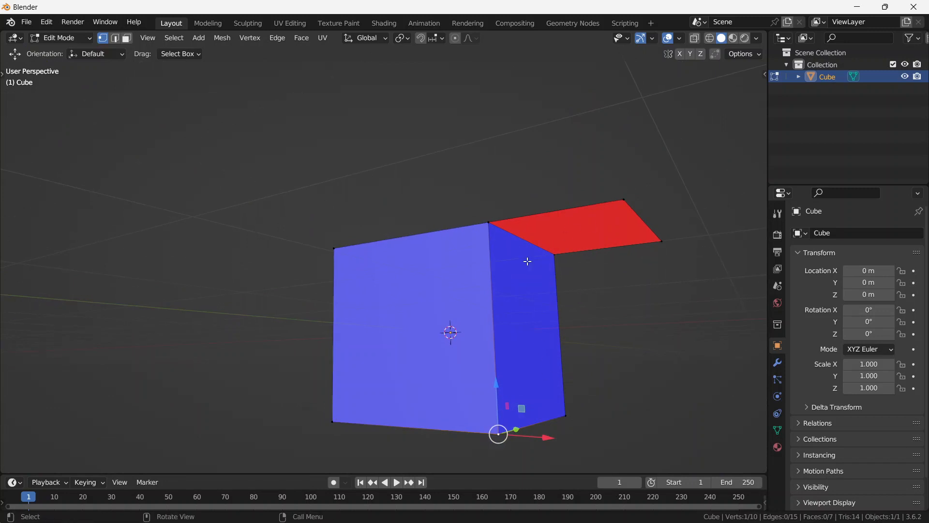
pyautogui.keyDown('shift'); pyautogui.click(609, 191); pyautogui.keyUp('shift')
pyautogui.keyDown('shift'); pyautogui.click(472, 222); pyautogui.keyUp('shift')
pyautogui.moveTo(598, 200); pyautogui.dragTo(587, 219, button='middle')
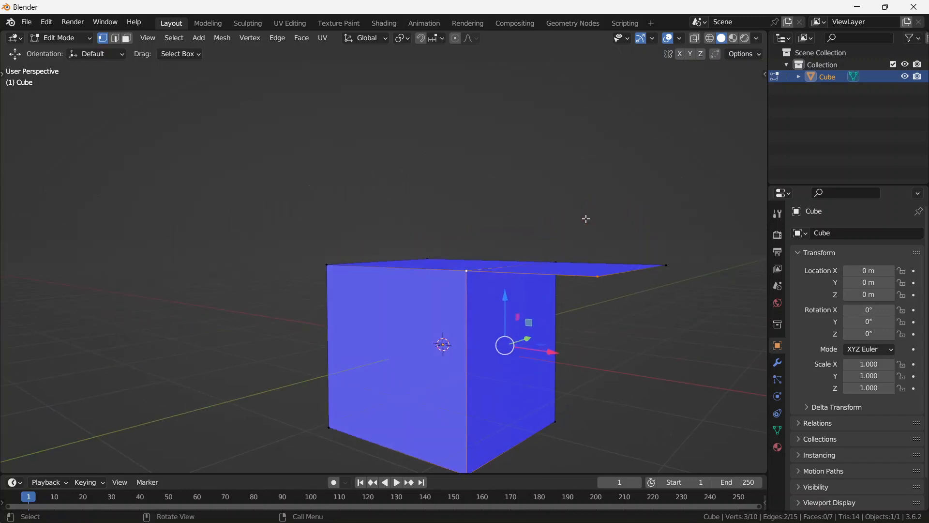
pyautogui.press('f')
pyautogui.moveTo(558, 261); pyautogui.dragTo(558, 247, button='middle')
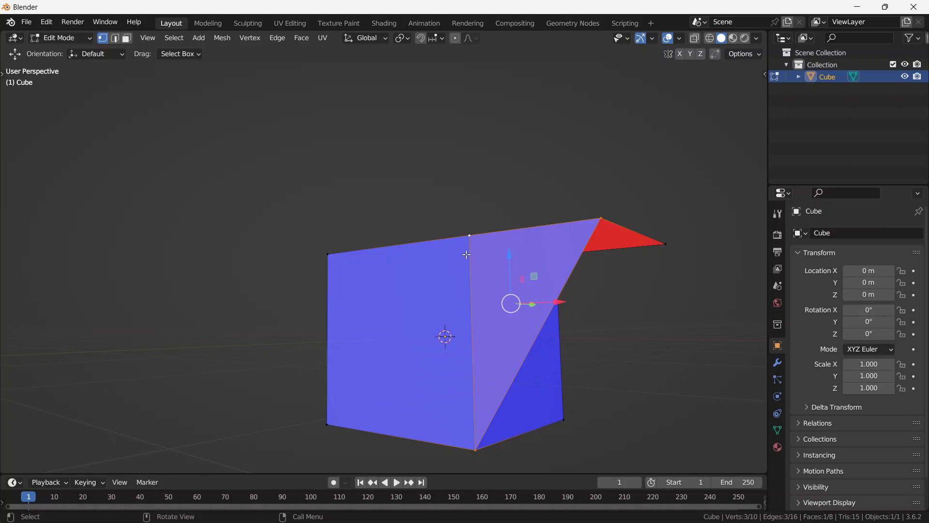
# Try moving the vertical edge between the box's side face and the new triangle in two directions
pyautogui.press('2')
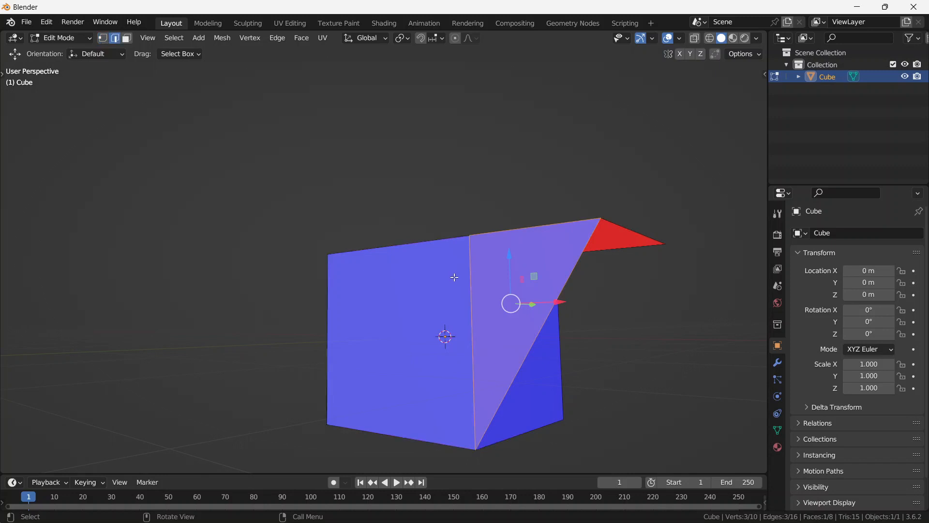
pyautogui.click(463, 274)
pyautogui.moveTo(452, 132); pyautogui.dragTo(442, 195, button='middle')
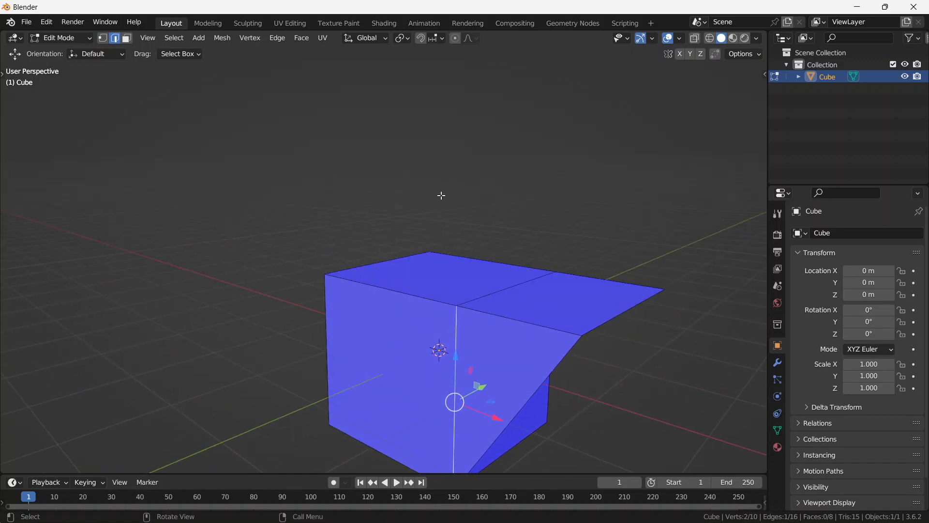
pyautogui.press('g')
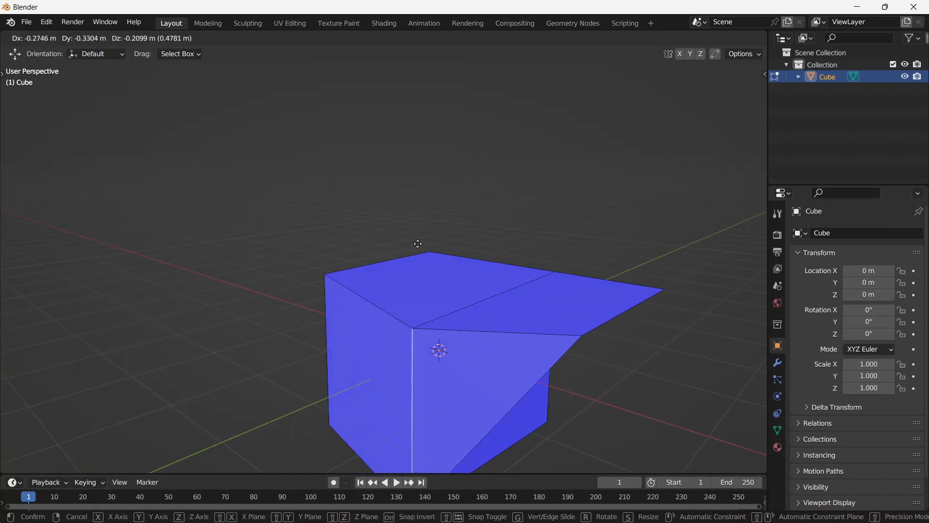
pyautogui.rightClick(402, 241)
pyautogui.moveTo(456, 322); pyautogui.dragTo(473, 236, button='middle')
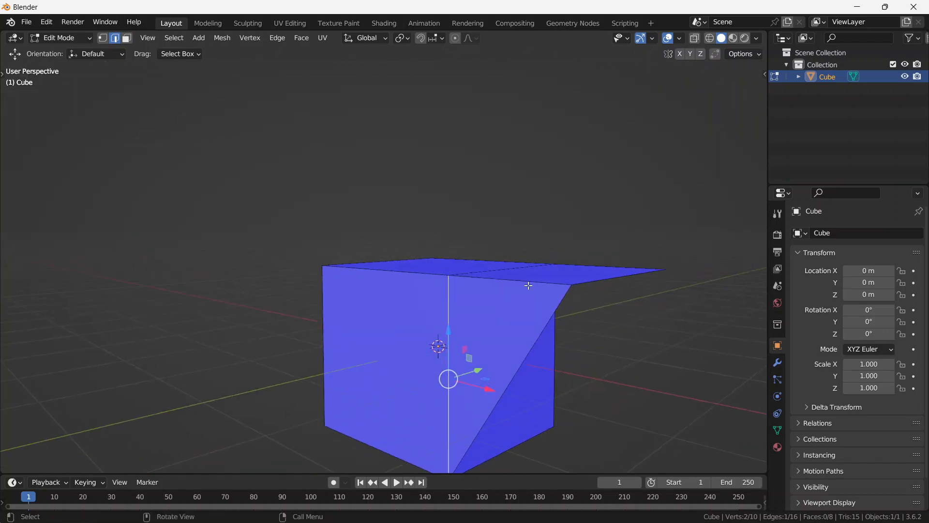
pyautogui.press('g')
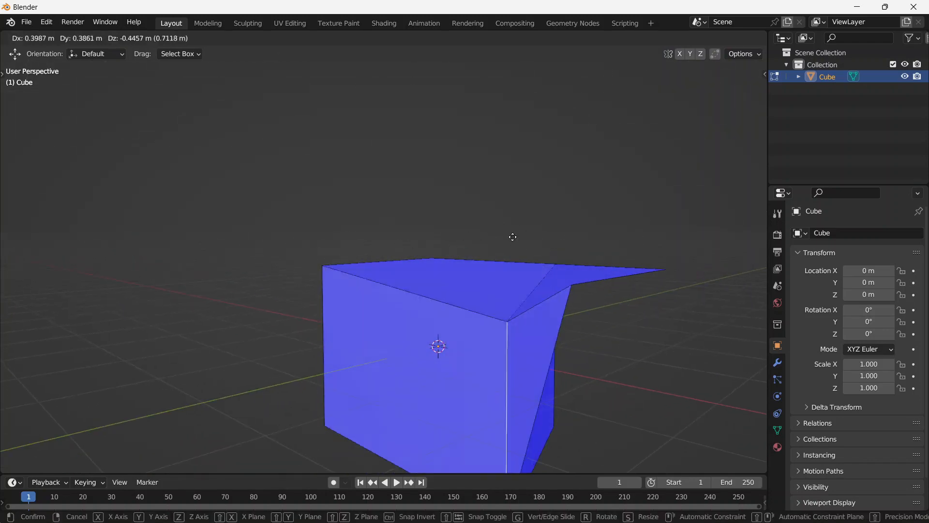
pyautogui.rightClick(549, 336)
# Select the box's side face beneath the extruded flap and delete it using the Faces option
pyautogui.moveTo(530, 302); pyautogui.dragTo(404, 208, button='middle')
pyautogui.press('3')
pyautogui.click(427, 194)
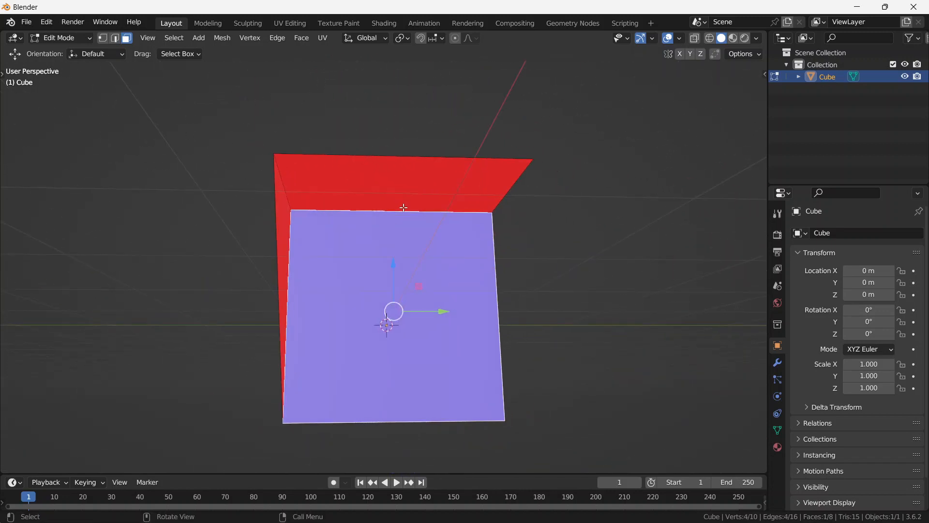
pyautogui.press('x')
pyautogui.moveTo(564, 223)
pyautogui.mouseDown(button='middle')
pyautogui.moveTo(498, 259)
pyautogui.moveTo(549, 225)
pyautogui.moveTo(549, 212)
pyautogui.mouseUp(button='middle')
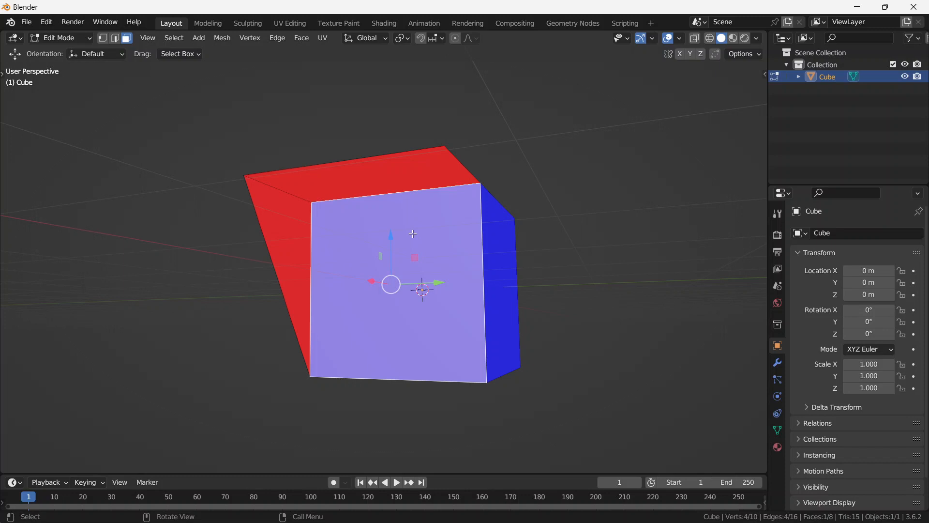
pyautogui.moveTo(452, 272); pyautogui.dragTo(467, 264, button='middle')
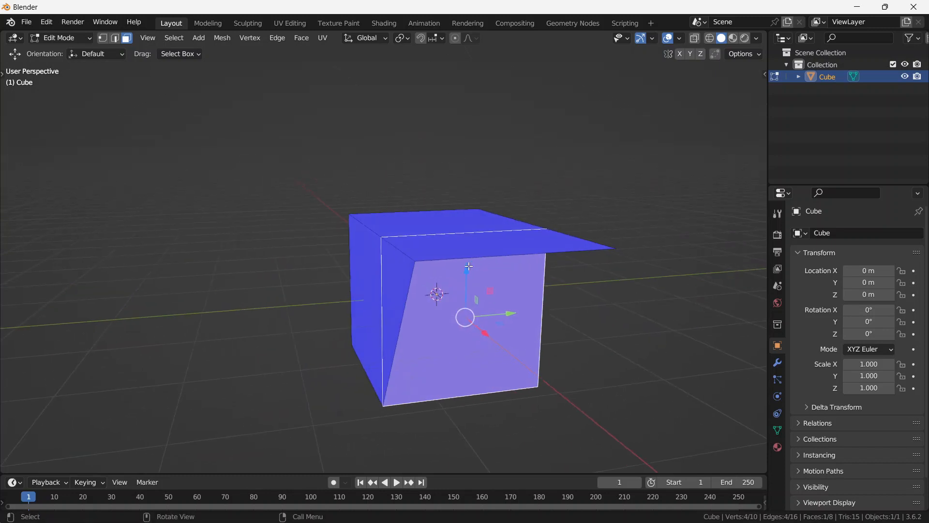
pyautogui.press('x')
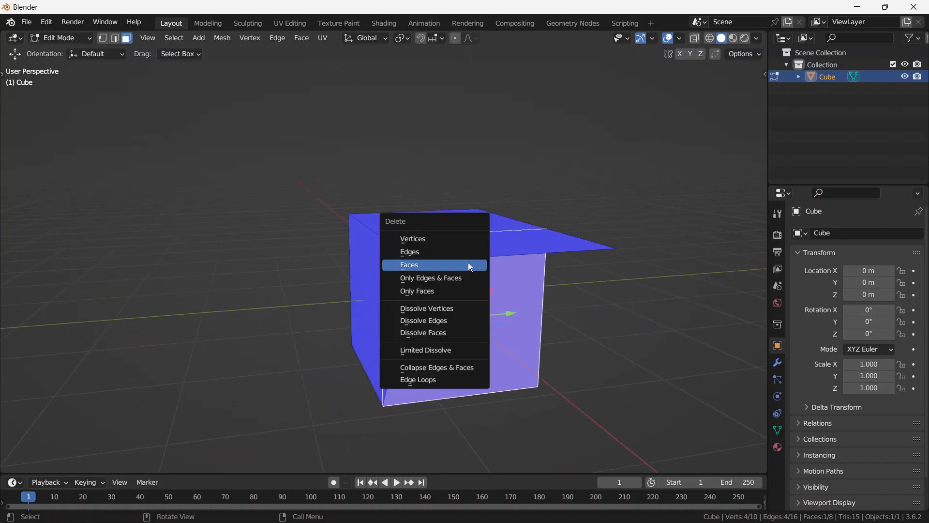
pyautogui.click(469, 262)
# Fill a matching triangular face on the opposite side from the flap's outer corner, top corner and bottom corner vertices
pyautogui.moveTo(523, 326); pyautogui.dragTo(463, 277, button='middle')
pyautogui.click(642, 211)
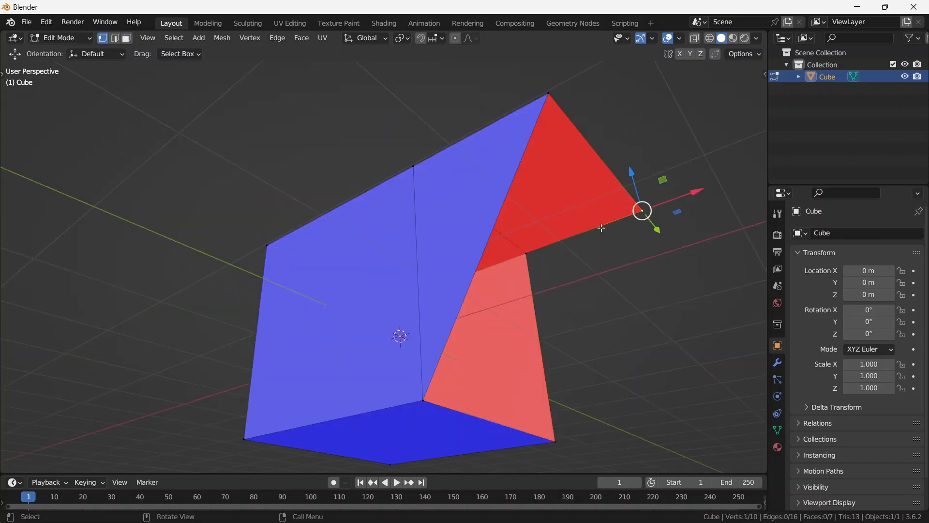
pyautogui.moveTo(567, 268); pyautogui.dragTo(560, 281, button='middle')
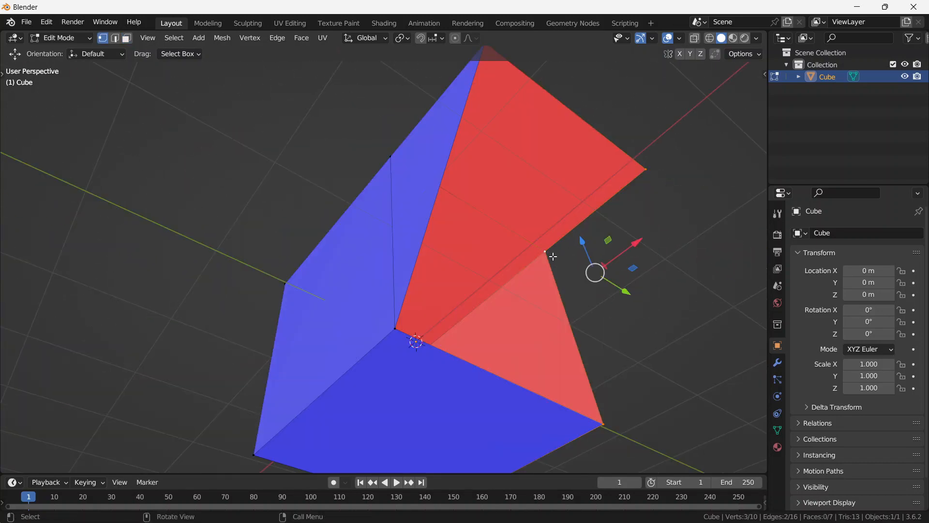
pyautogui.moveTo(552, 254); pyautogui.dragTo(549, 324, button='middle')
pyautogui.moveTo(561, 220); pyautogui.dragTo(564, 209, button='middle')
pyautogui.moveTo(565, 210); pyautogui.dragTo(559, 242, button='middle')
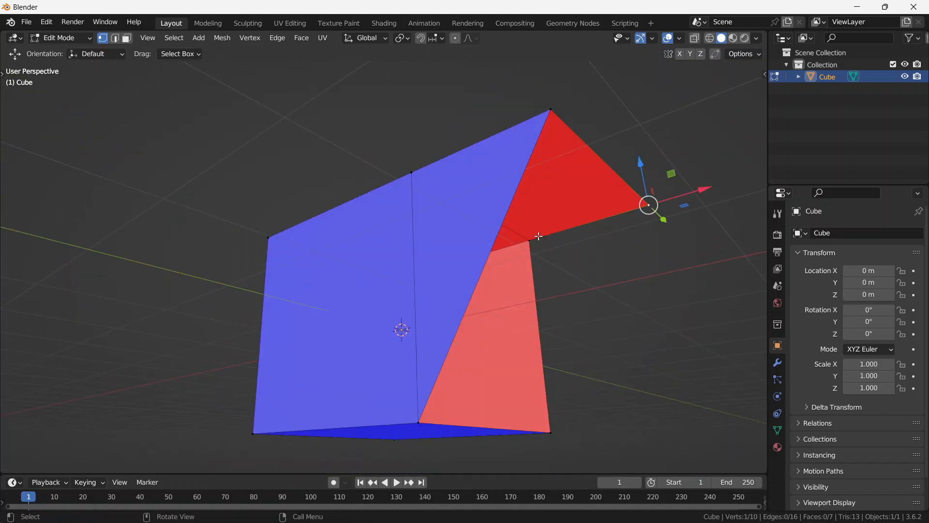
pyautogui.keyDown('shift'); pyautogui.click(538, 236); pyautogui.keyUp('shift')
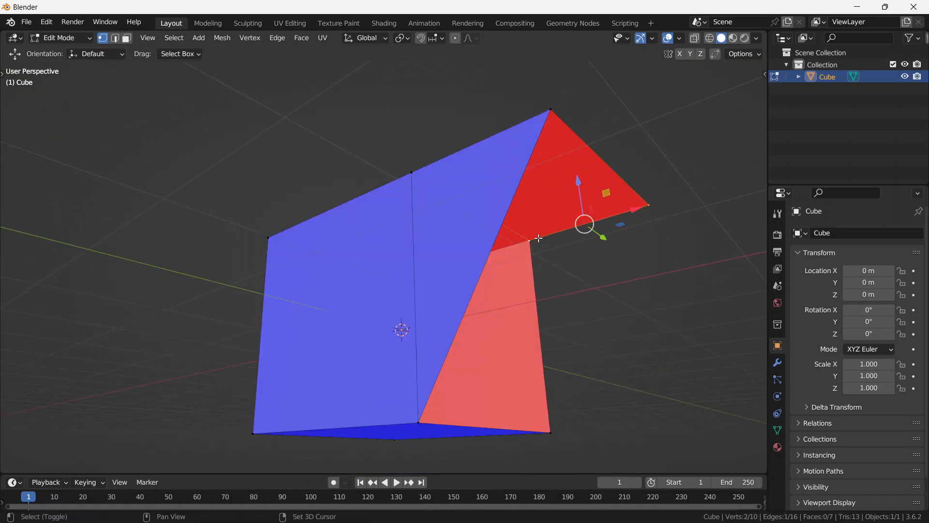
pyautogui.keyDown('shift'); pyautogui.click(550, 429); pyautogui.keyUp('shift')
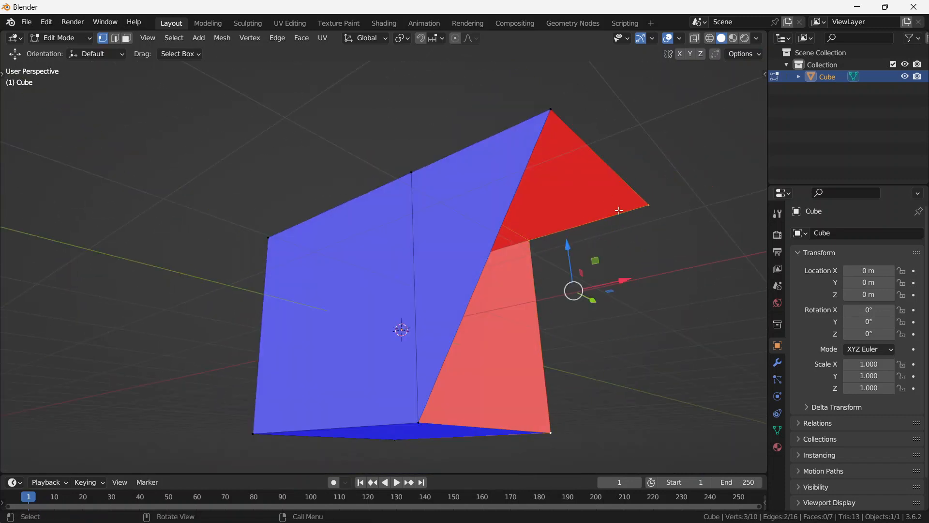
pyautogui.press('f')
pyautogui.click(653, 204)
pyautogui.keyDown('shift'); pyautogui.click(532, 246); pyautogui.keyUp('shift')
pyautogui.keyDown('shift'); pyautogui.click(550, 435); pyautogui.keyUp('shift')
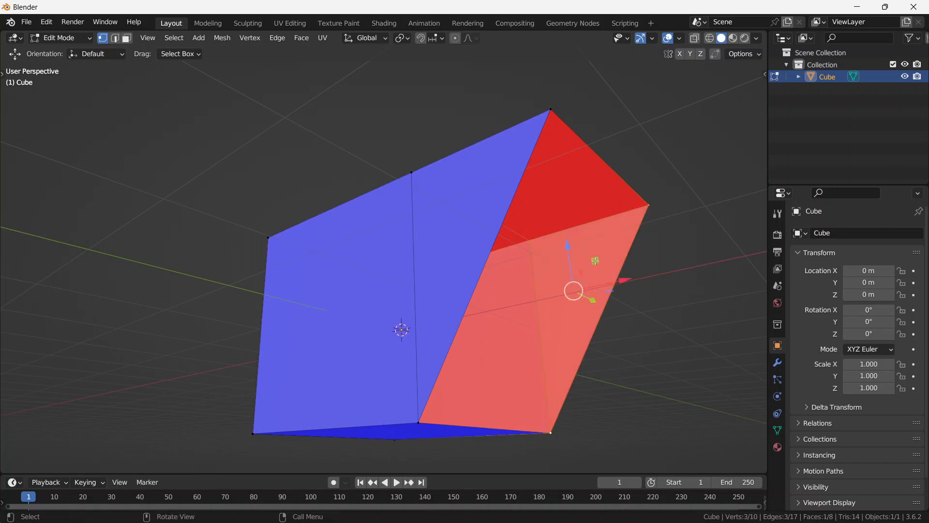
# Fill the sloped opening between the flap's outer edge and the box's bottom edge, and clear the selection
pyautogui.press('2')
pyautogui.click(614, 178)
pyautogui.moveTo(500, 443); pyautogui.dragTo(526, 389, button='middle')
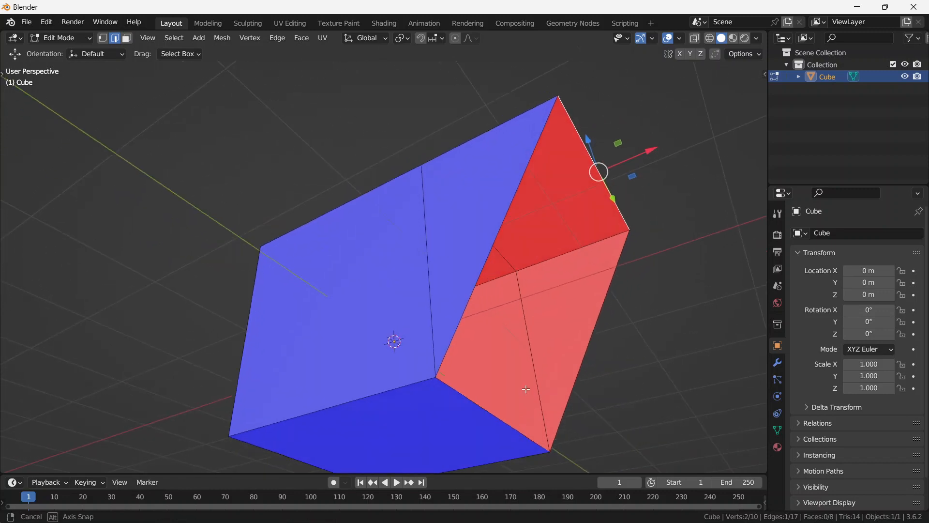
pyautogui.keyDown('shift'); pyautogui.click(488, 420); pyautogui.keyUp('shift')
pyautogui.press('f')
pyautogui.moveTo(649, 225); pyautogui.dragTo(632, 419, button='middle')
pyautogui.hotkey('alt', 'a')
# Move the flap's outer corner vertex inward along the global X axis and about 0.92 m along the global Y axis
pyautogui.click(509, 373)
pyautogui.moveTo(464, 315); pyautogui.dragTo(591, 336, button='middle')
pyautogui.press('g')
pyautogui.press('x')
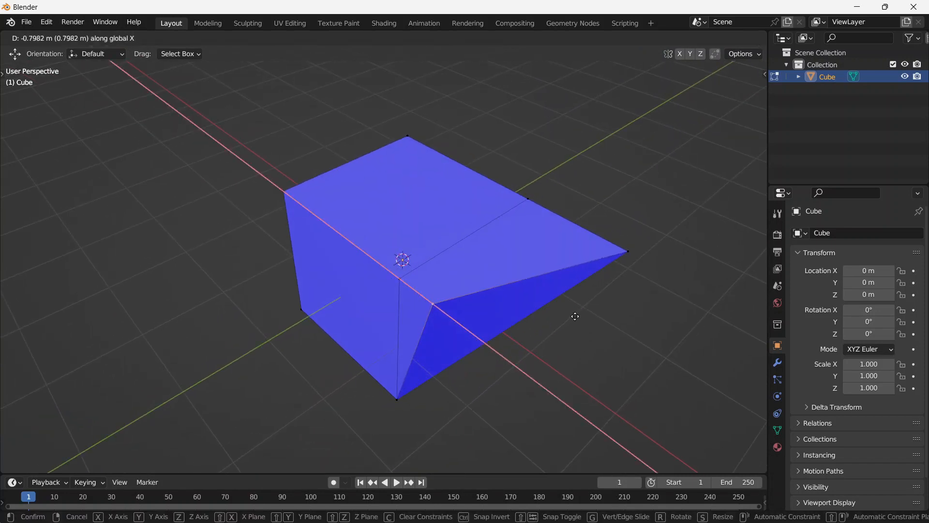
pyautogui.click(575, 316)
pyautogui.press('g')
pyautogui.press('y')
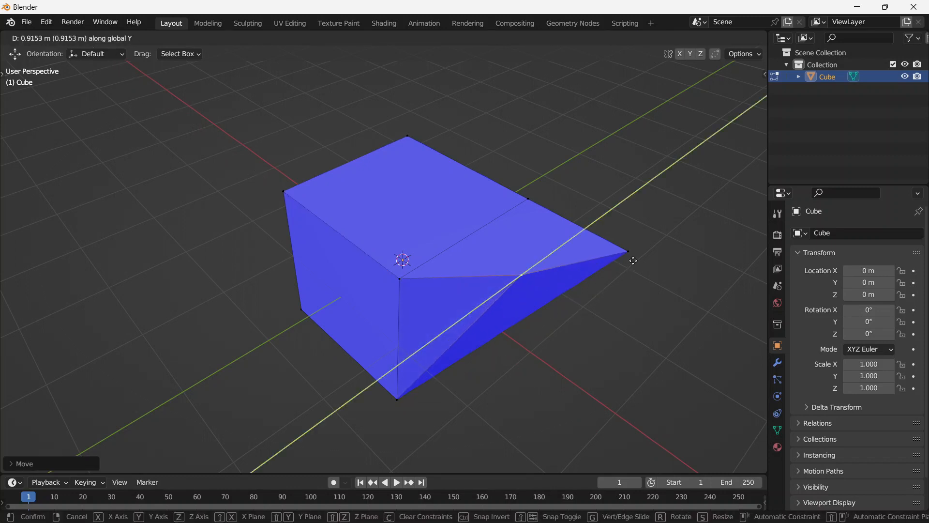
pyautogui.click(633, 260)
# Select the large slanted face and examine its shape from several angles in both Object Mode and Edit Mode
pyautogui.moveTo(632, 259); pyautogui.dragTo(448, 317, button='middle')
pyautogui.press('Tab')
pyautogui.press('Tab')
pyautogui.press('3')
pyautogui.click(438, 362)
pyautogui.moveTo(437, 356); pyautogui.dragTo(536, 253, button='middle')
pyautogui.scroll(4, 537, 253)
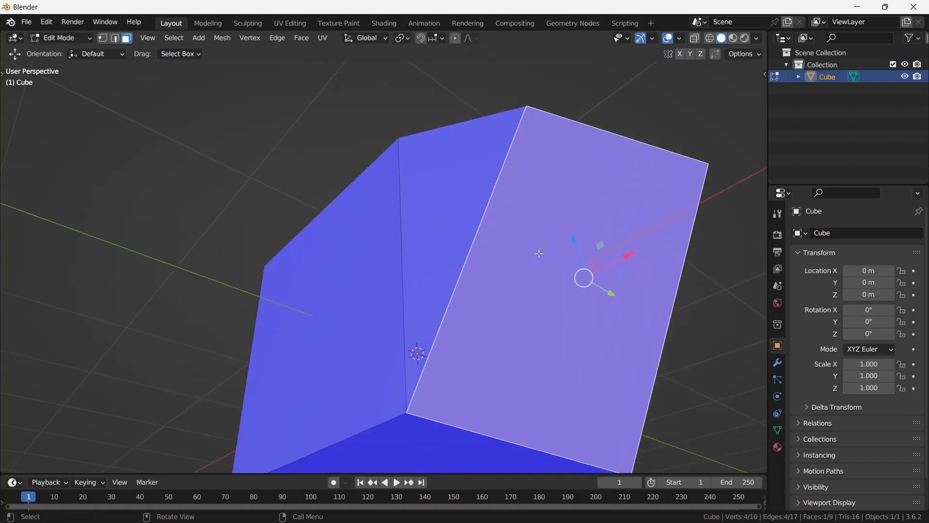
pyautogui.moveTo(502, 277); pyautogui.dragTo(504, 248, button='middle')
pyautogui.press('Tab')
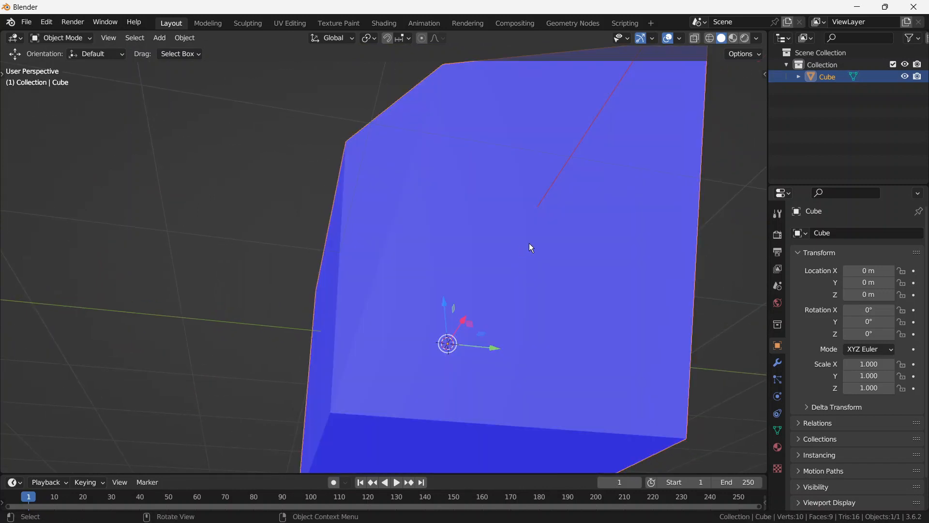
pyautogui.press('Tab')
pyautogui.scroll(-3, 531, 248)
pyautogui.press('1')
pyautogui.moveTo(557, 348); pyautogui.dragTo(414, 178, button='middle')
pyautogui.press('Tab')
pyautogui.press('Tab')
pyautogui.press('3')
pyautogui.press('Tab')
pyautogui.press('Tab')
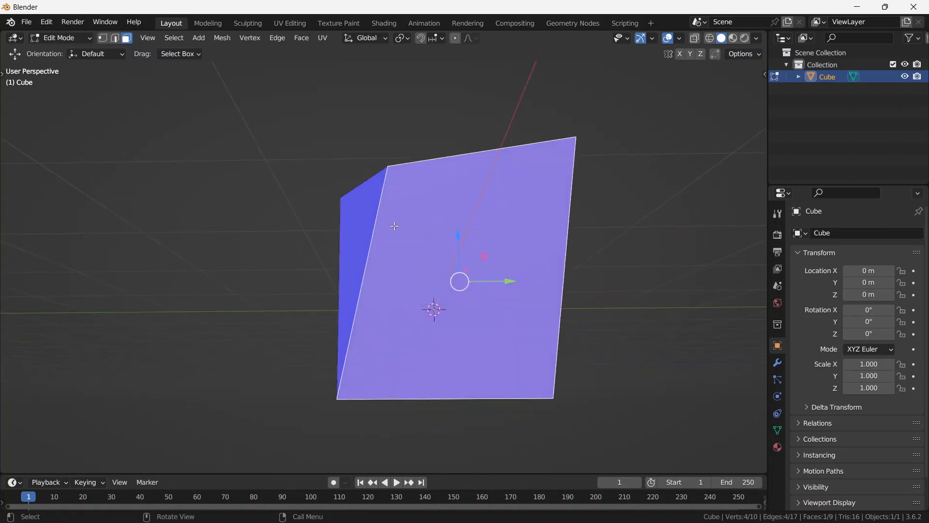
# Select two diagonally opposite corner vertices of the slanted face and connect them with an edge
pyautogui.press('1')
pyautogui.click(388, 175)
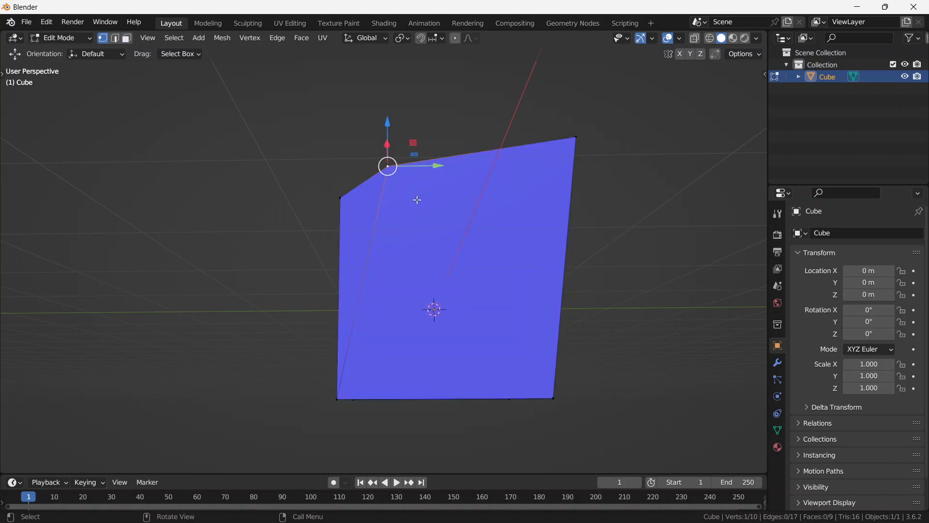
pyautogui.keyDown('shift'); pyautogui.click(543, 382); pyautogui.keyUp('shift')
pyautogui.moveTo(402, 296); pyautogui.dragTo(489, 255, button='middle')
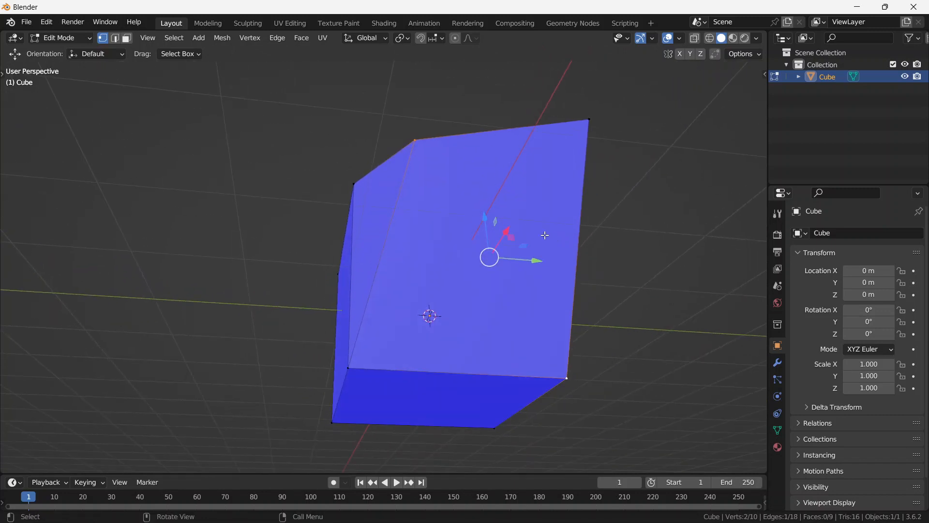
pyautogui.moveTo(521, 239)
pyautogui.mouseDown(button='middle')
pyautogui.moveTo(539, 297)
pyautogui.moveTo(521, 252)
pyautogui.moveTo(503, 266)
pyautogui.moveTo(532, 242)
pyautogui.moveTo(547, 256)
pyautogui.moveTo(540, 292)
pyautogui.mouseUp(button='middle')
# Check the diagonal edge in wireframe shading, select the slanted face, and undo the selection and the edge
pyautogui.hotkey('shift', 'z')
pyautogui.hotkey('shift', 'z')
pyautogui.press('3')
pyautogui.click(548, 256)
pyautogui.hotkey('ctrl', 'z')
pyautogui.hotkey('ctrl', 'z')
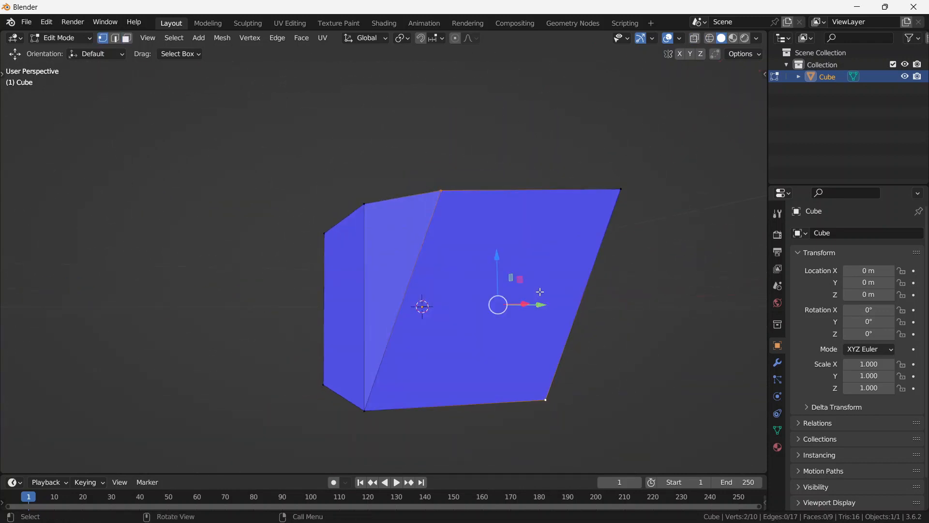
# Inspect the mesh's edges in wireframe display and return to solid shading
pyautogui.hotkey('alt', 'z')
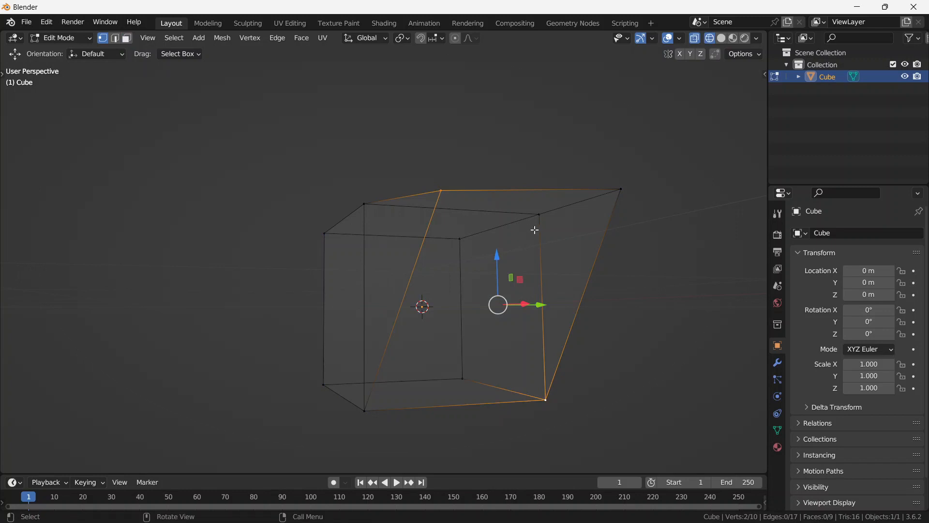
pyautogui.hotkey('shift', 'z')
pyautogui.hotkey('shift', 'z')
pyautogui.hotkey('shift', 'z')
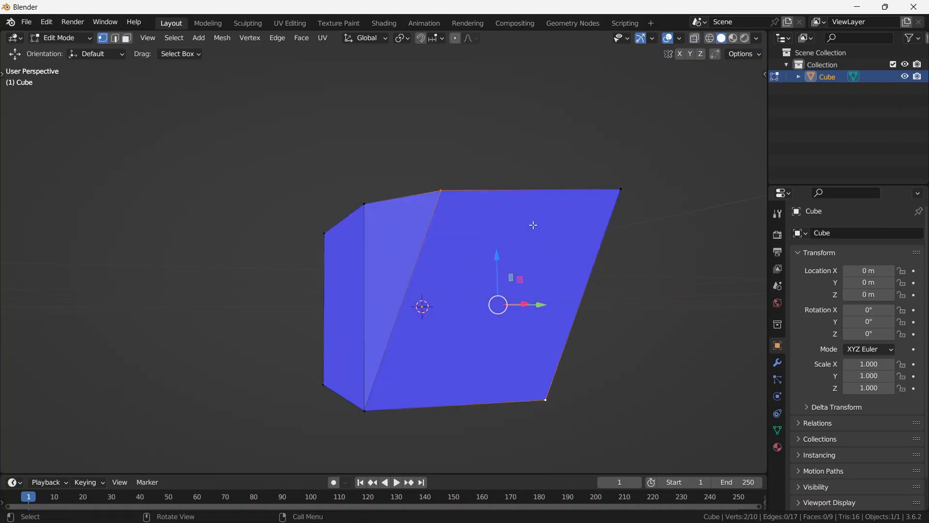
# Examine the mesh's edges around the slanted face by switching between wireframe and solid shading
pyautogui.hotkey('alt', 'z')
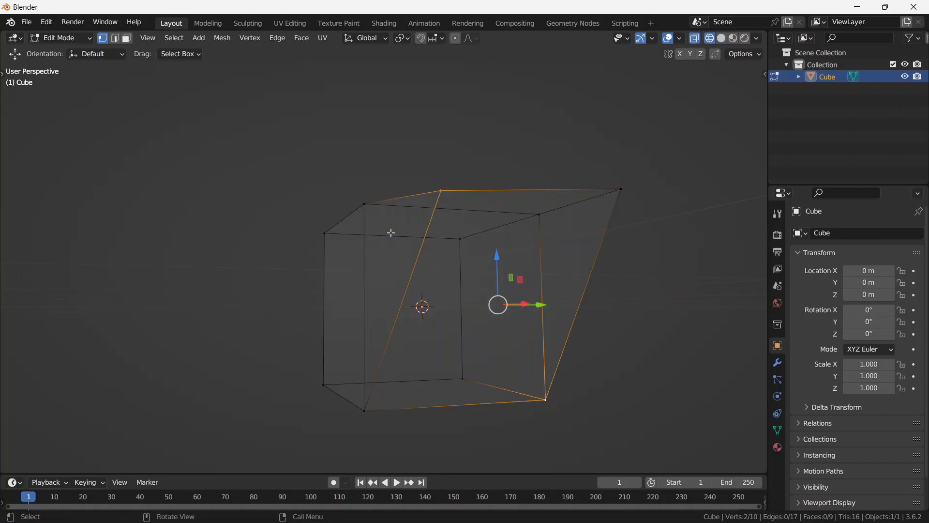
pyautogui.moveTo(417, 266)
pyautogui.mouseDown(button='middle')
pyautogui.moveTo(398, 237)
pyautogui.moveTo(408, 253)
pyautogui.moveTo(574, 228)
pyautogui.moveTo(478, 230)
pyautogui.moveTo(491, 213)
pyautogui.moveTo(518, 208)
pyautogui.moveTo(516, 243)
pyautogui.moveTo(483, 249)
pyautogui.moveTo(519, 216)
pyautogui.moveTo(503, 252)
pyautogui.moveTo(490, 253)
pyautogui.moveTo(504, 259)
pyautogui.moveTo(512, 208)
pyautogui.moveTo(525, 270)
pyautogui.moveTo(541, 272)
pyautogui.mouseUp(button='middle')
pyautogui.hotkey('shift', 'z')
pyautogui.hotkey('shift', 'z')
pyautogui.hotkey('shift', 'z')
pyautogui.hotkey('shift', 'z')
pyautogui.hotkey('shift', 'z')
pyautogui.hotkey('shift', 'z')
pyautogui.hotkey('shift', 'z')
pyautogui.hotkey('shift', 'z')
pyautogui.hotkey('shift', 'z')
pyautogui.hotkey('ctrl', 'z')
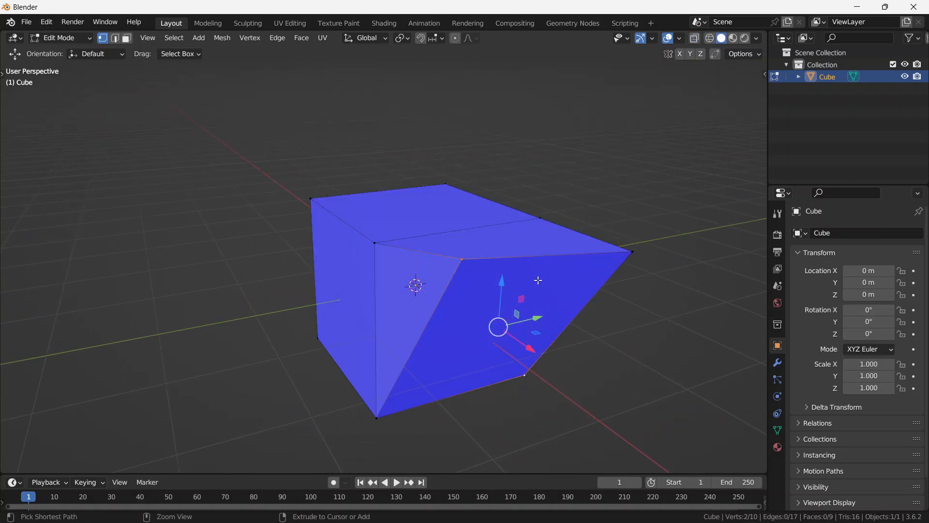
pyautogui.hotkey('shift', 'z')
pyautogui.hotkey('shift', 'z')
# Connect the two selected corner vertices of the slanted face with an edge and inspect the split face in Object Mode and Edit Mode
pyautogui.moveTo(540, 308); pyautogui.dragTo(535, 262, button='middle')
pyautogui.press('j')
pyautogui.press('Tab')
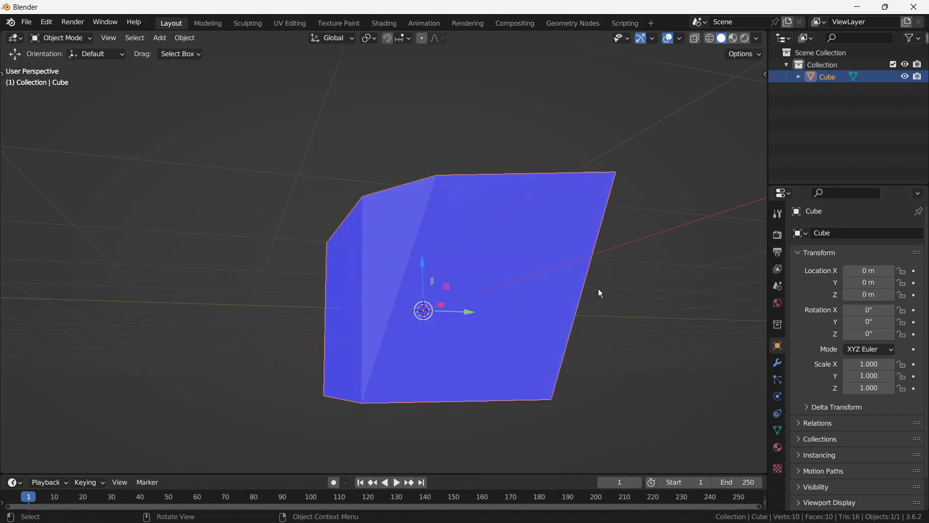
pyautogui.click(603, 313)
pyautogui.moveTo(603, 313); pyautogui.dragTo(513, 266, button='middle')
pyautogui.press('Tab')
pyautogui.click(568, 255)
pyautogui.press('Tab')
pyautogui.press('Tab')
pyautogui.press('Tab')
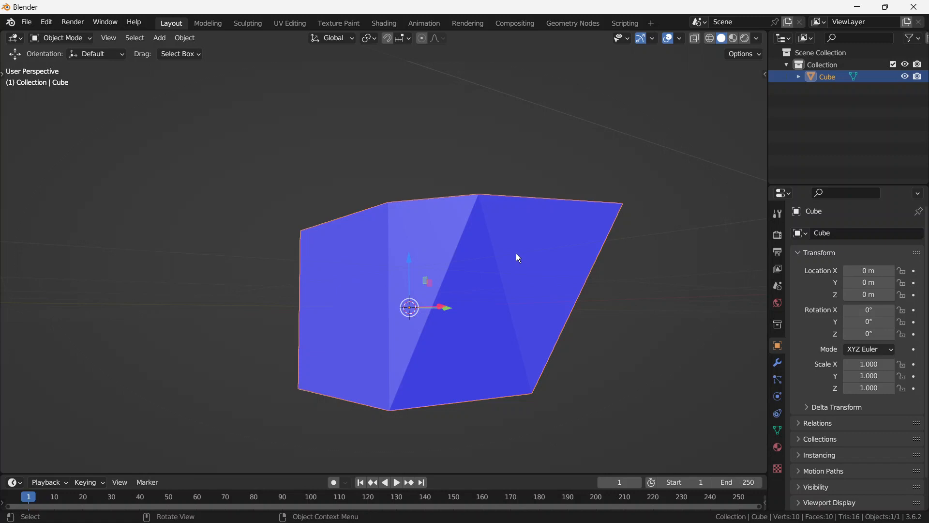
# Dissolve the diagonal edge across the slanted face in Edit Mode and return to Object Mode
pyautogui.press('Tab')
pyautogui.click(506, 274)
pyautogui.press('x')
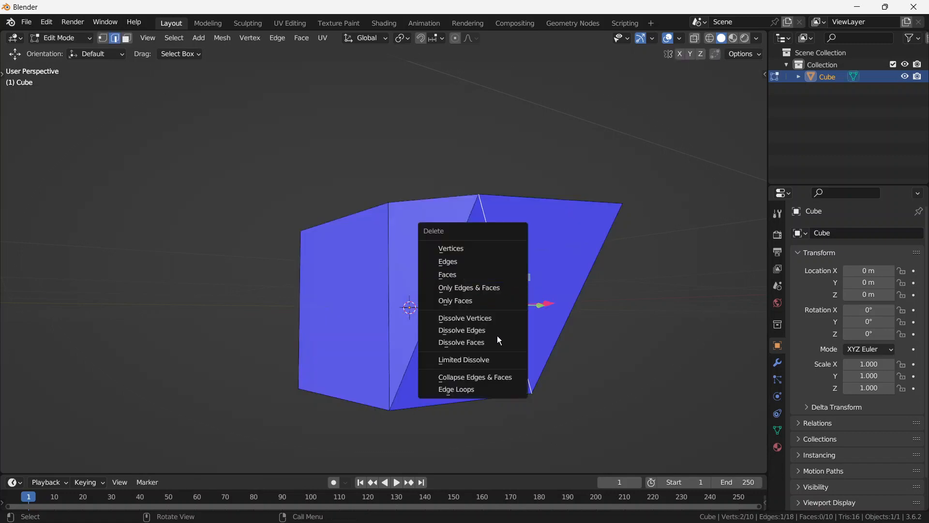
pyautogui.click(496, 331)
pyautogui.press('Tab')
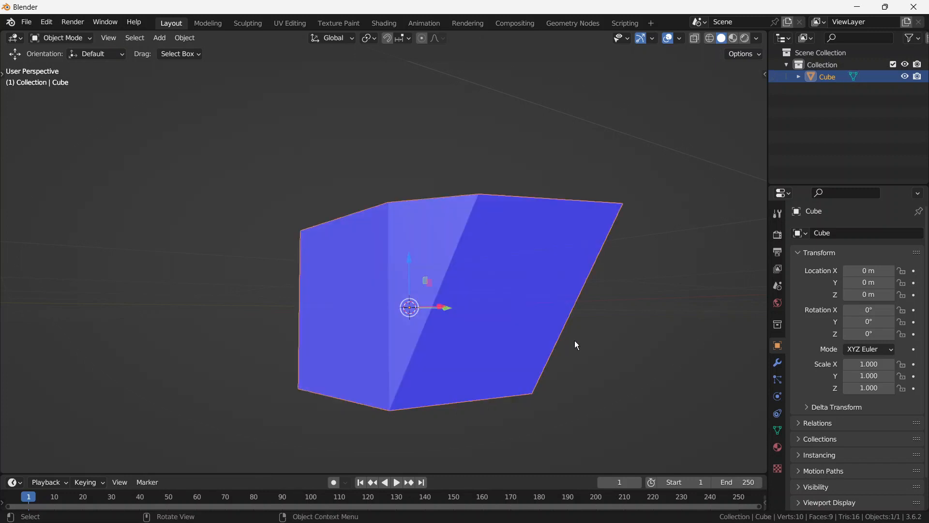
# Inspect the slanted face in Object Mode and undo the edge dissolve, returning to Edit Mode
pyautogui.click(574, 341)
pyautogui.moveTo(582, 319); pyautogui.dragTo(561, 312, button='middle')
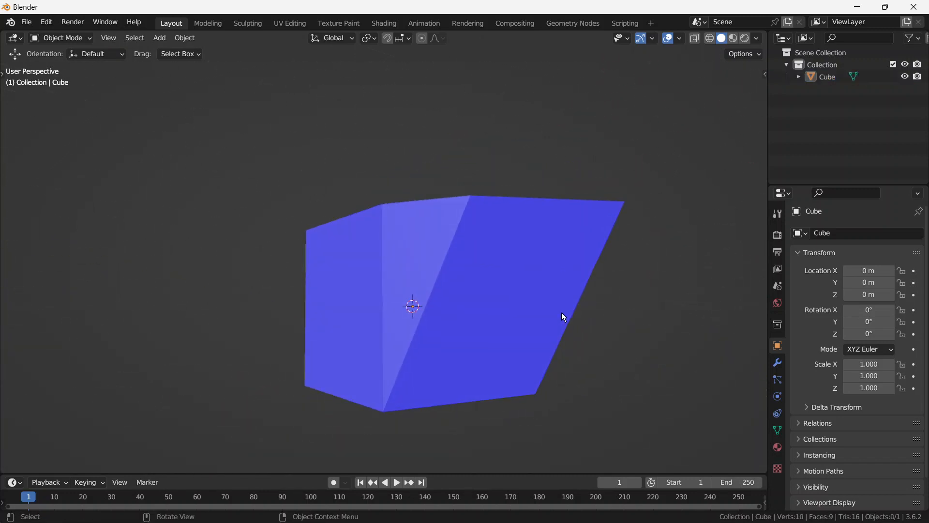
pyautogui.click(418, 275)
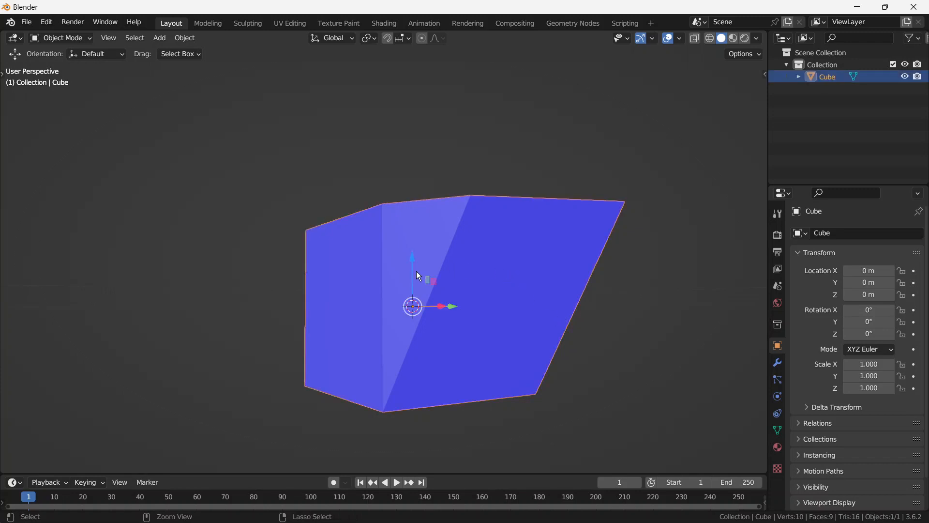
pyautogui.press('Tab')
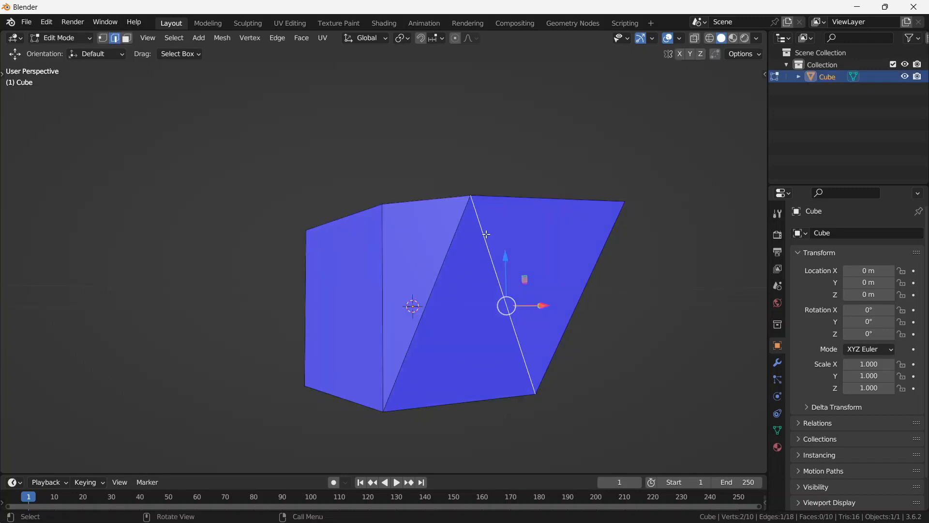
# Delete the selected diagonal edge with the Edges option, view the opening, and undo the deletion
pyautogui.press('x')
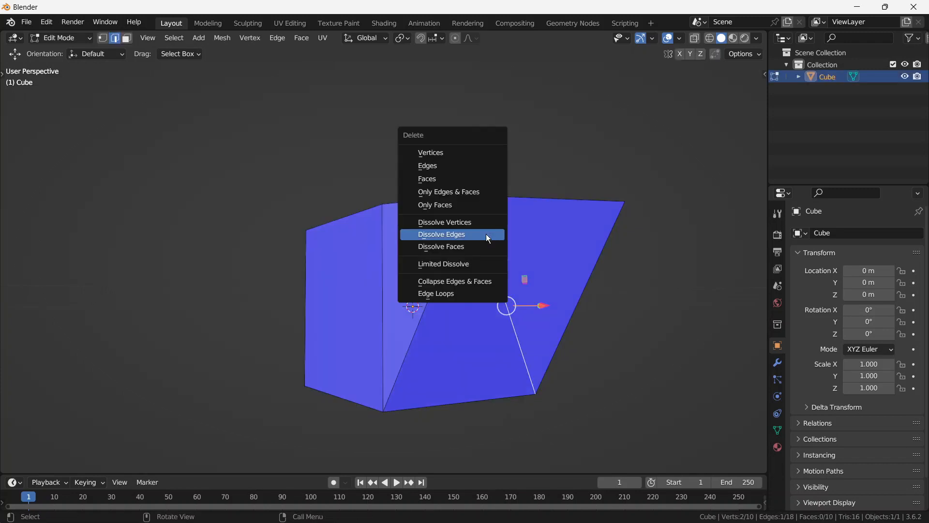
pyautogui.click(466, 164)
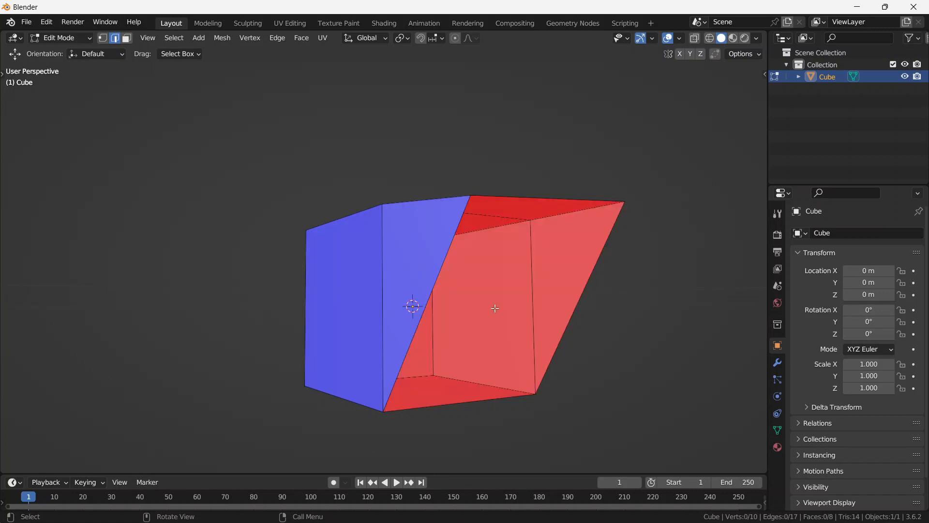
pyautogui.moveTo(514, 219); pyautogui.dragTo(529, 232, button='middle')
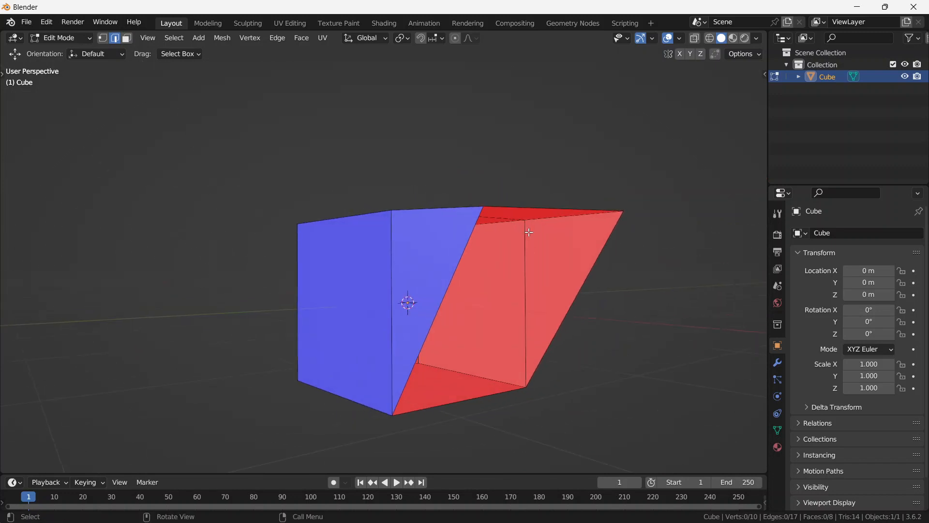
pyautogui.hotkey('ctrl', 'z')
# Remove the selected diagonal edge with Dissolve Edges, merging its two triangles into one face
pyautogui.press('x')
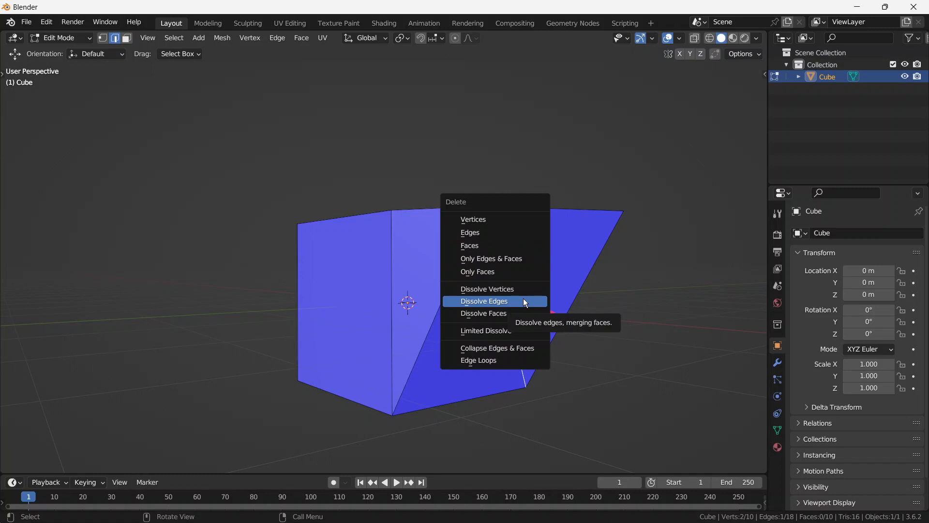
pyautogui.click(526, 303)
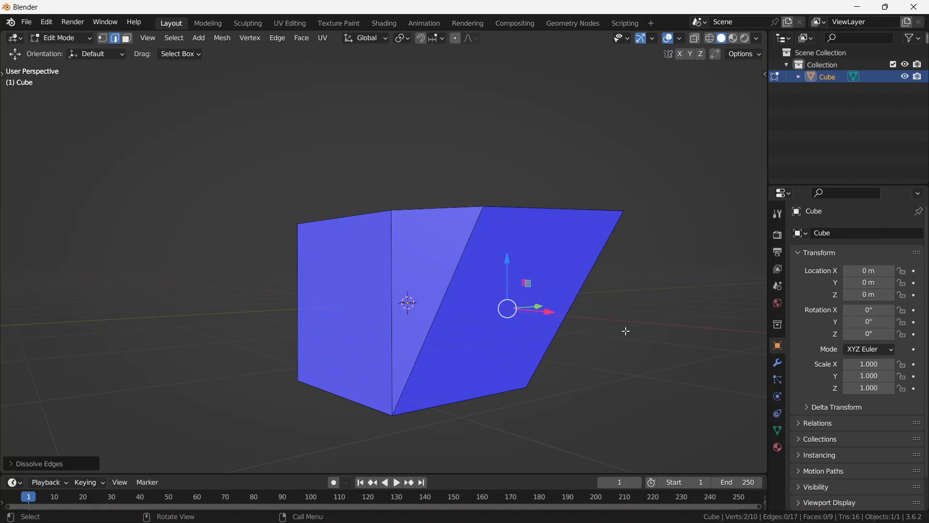
pyautogui.moveTo(626, 331); pyautogui.dragTo(601, 220, button='middle')
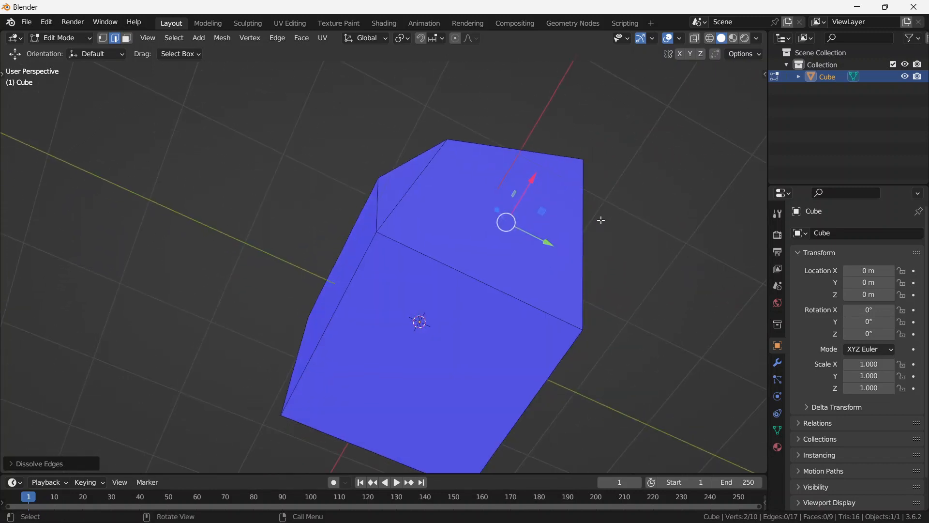